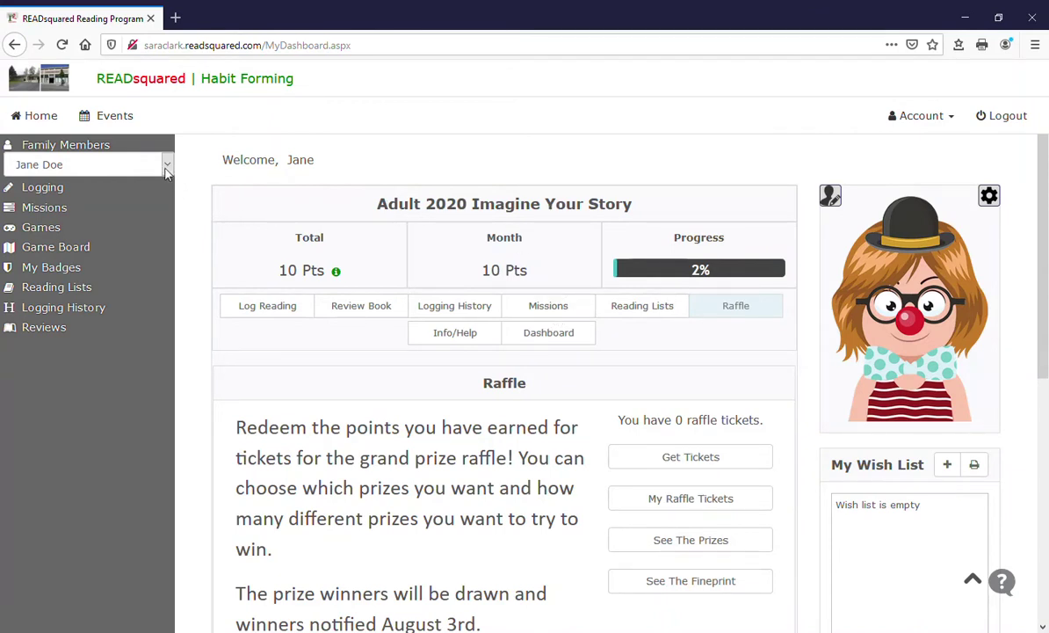
# Show the adult member's missions: Selfie Challenge and Virtual Field Trips, both at zero completed
pyautogui.click(557, 314)
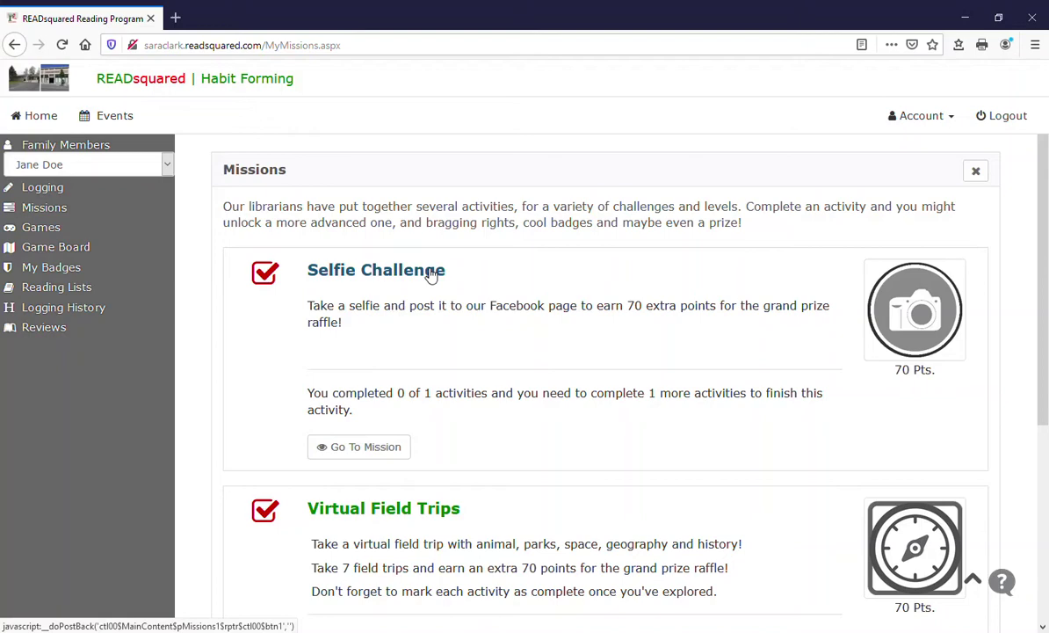
pyautogui.scroll(-3, 407, 400)
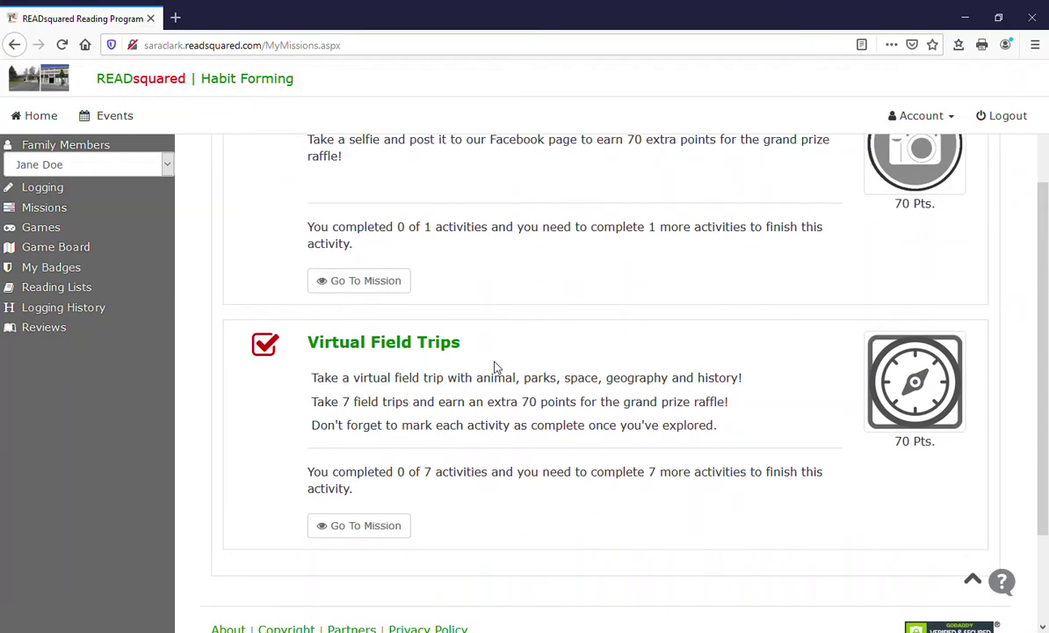
pyautogui.scroll(3, 494, 366)
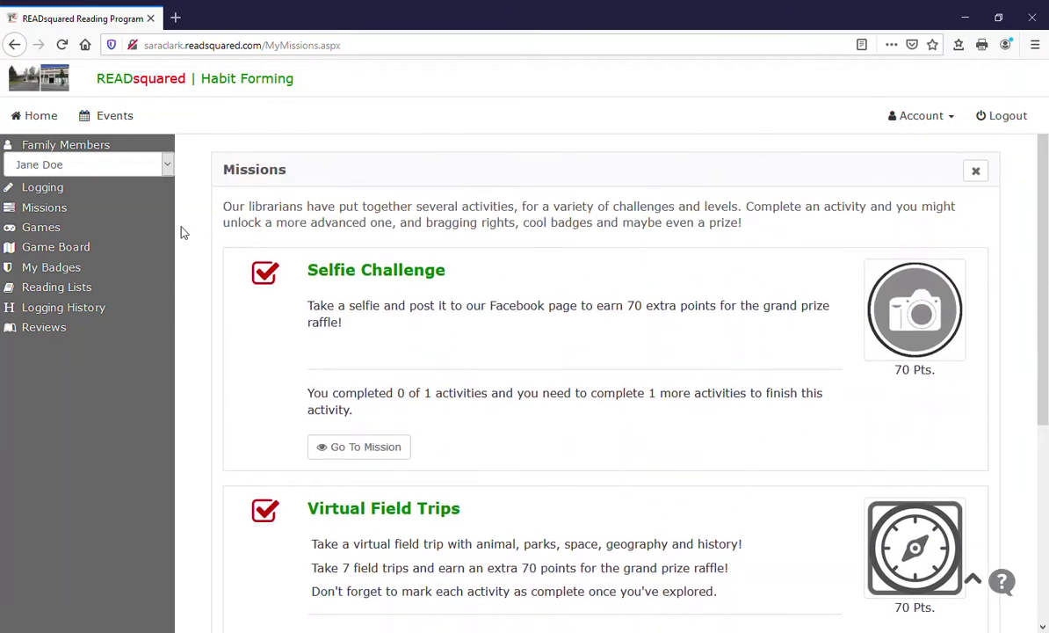
# Switch to the kid member and review their four missions, led by Indoor Scavenger Hunt (0/15)
pyautogui.click(115, 211)
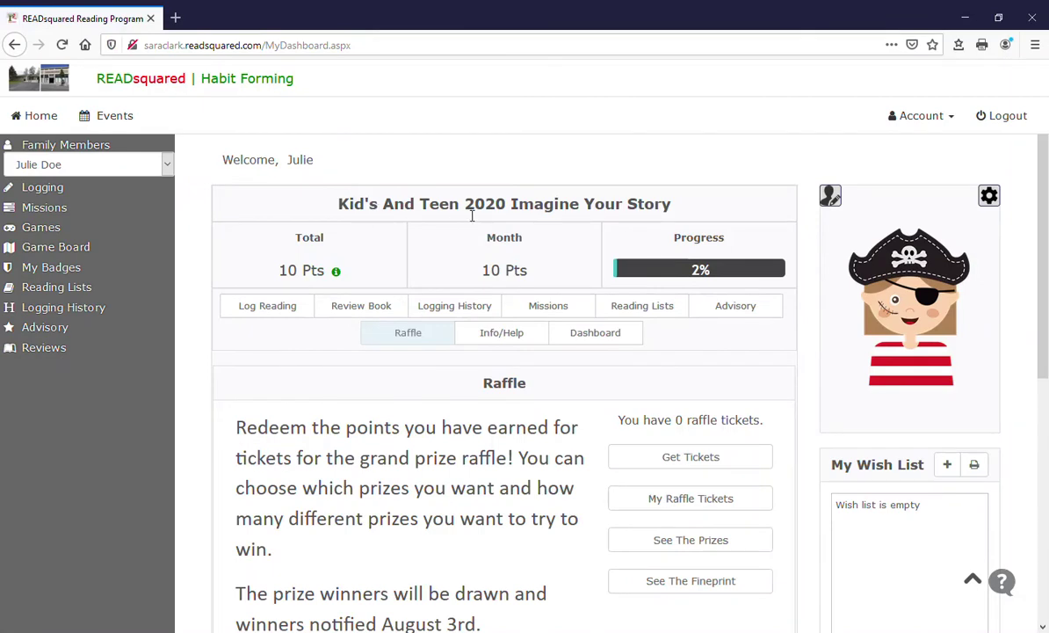
pyautogui.click(556, 309)
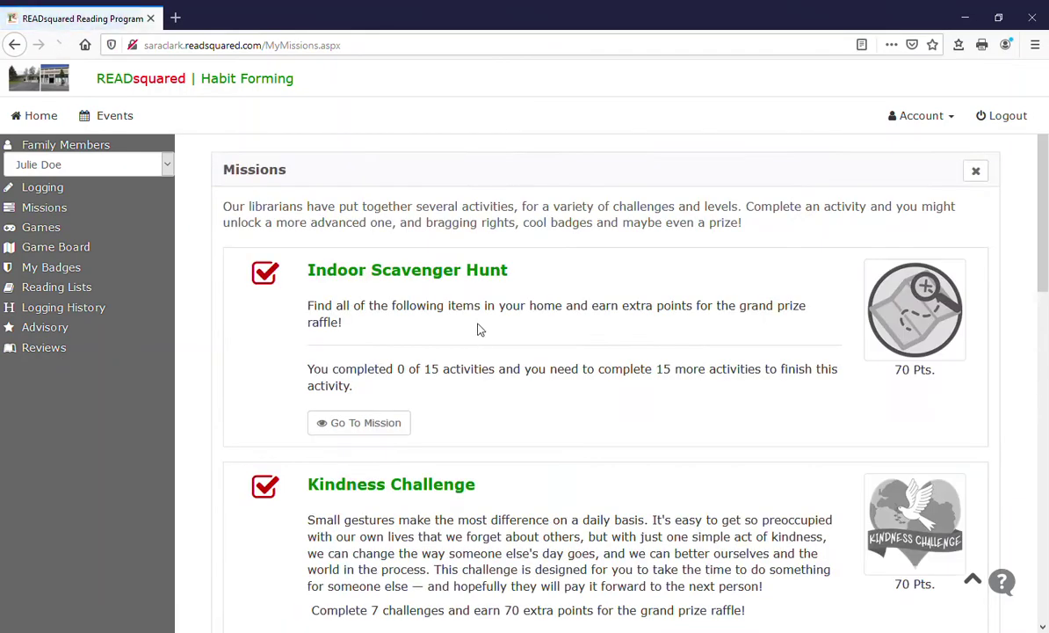
pyautogui.scroll(-3, 510, 413)
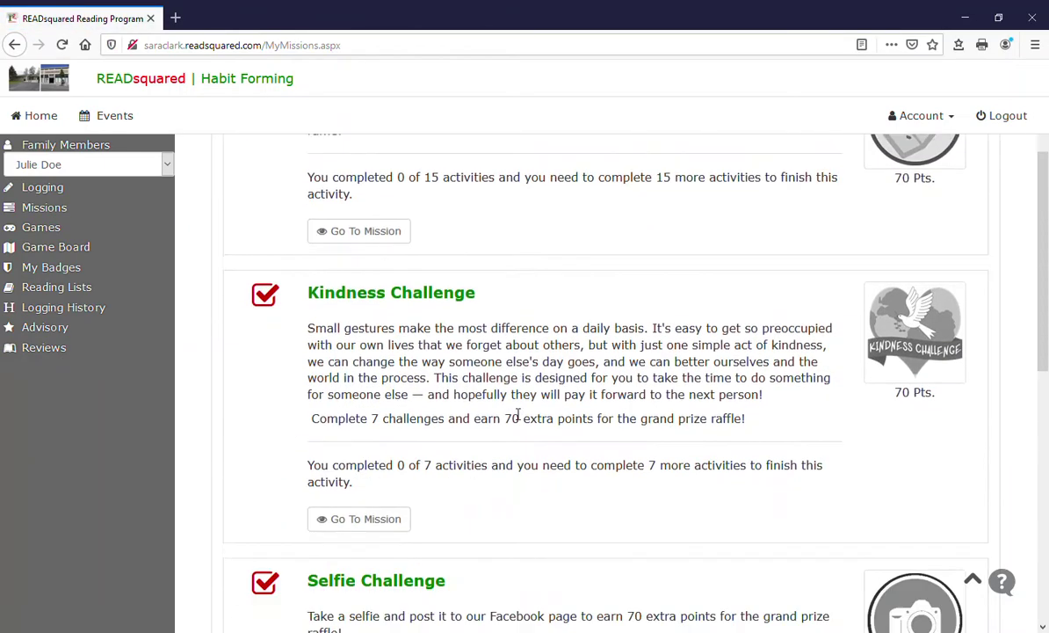
pyautogui.scroll(-3, 481, 301)
pyautogui.scroll(-1, 361, 270)
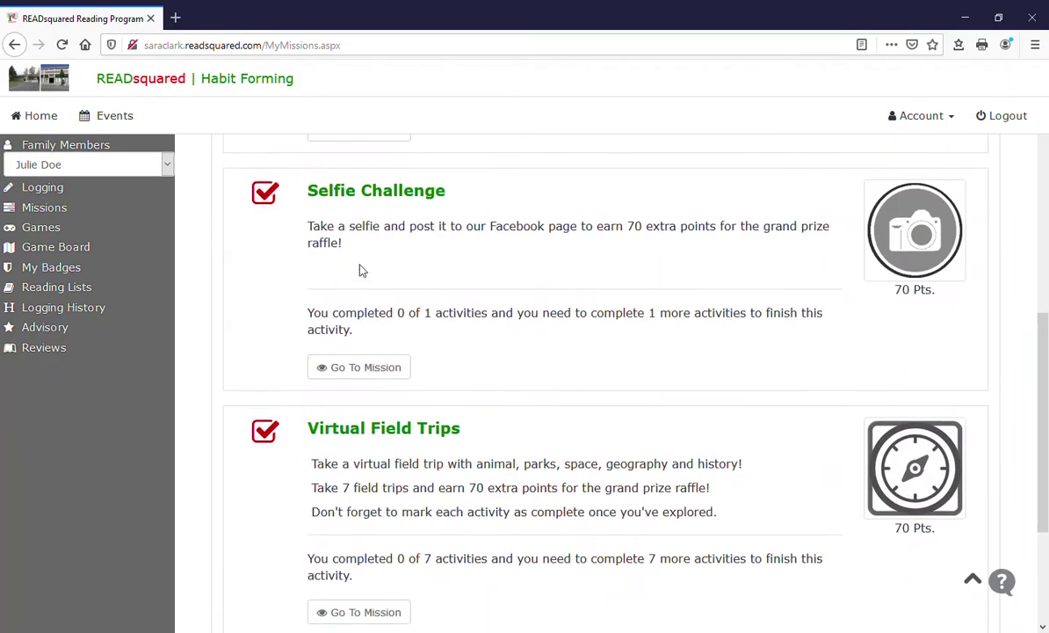
pyautogui.scroll(-3, 490, 467)
pyautogui.scroll(1, 504, 464)
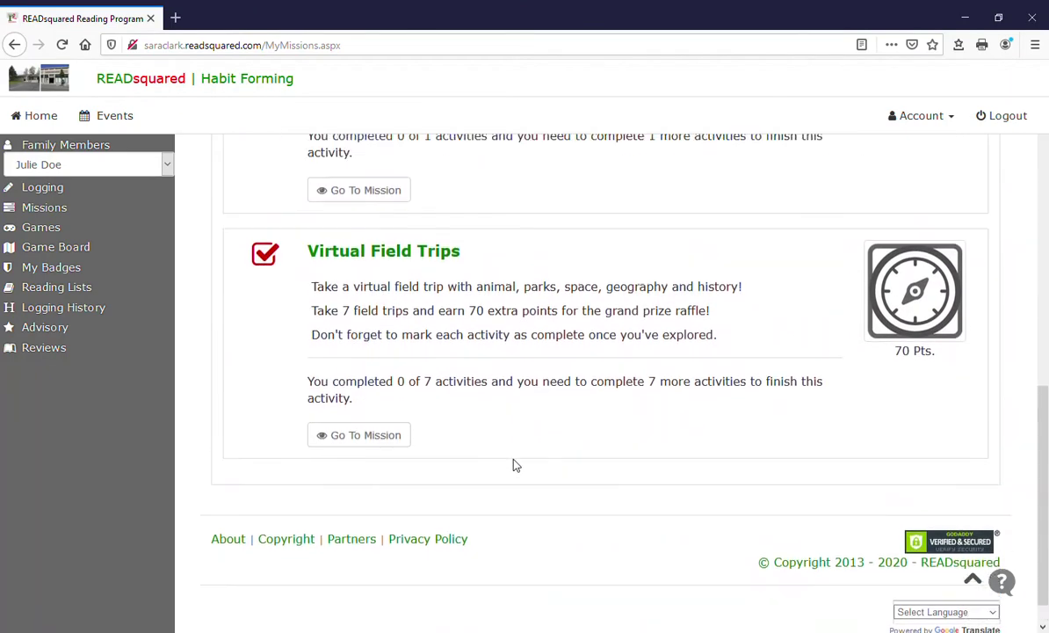
pyautogui.scroll(5, 515, 464)
pyautogui.scroll(3, 514, 464)
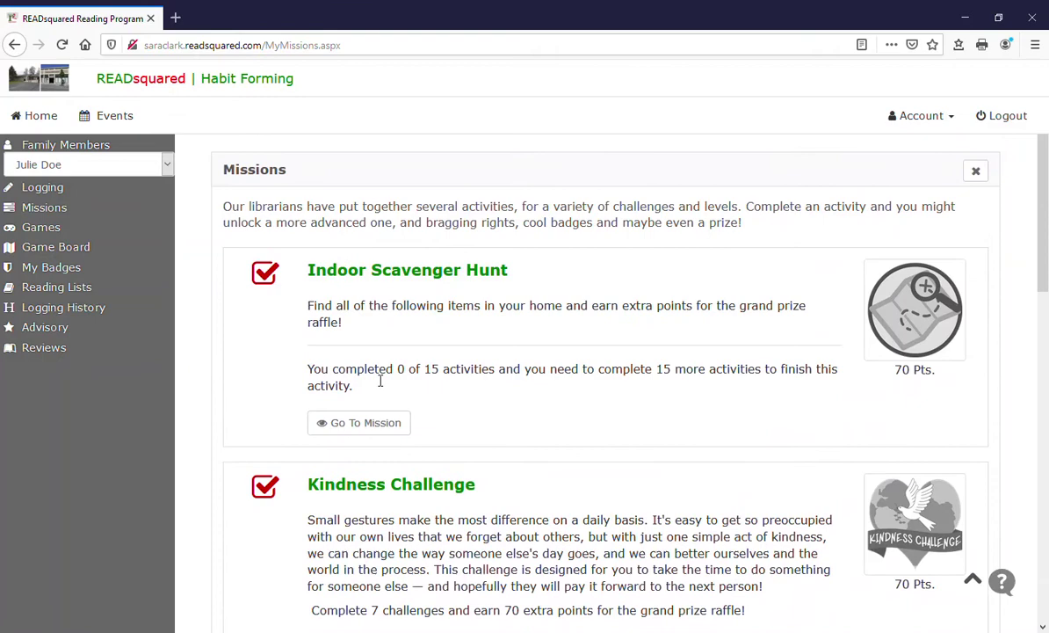
# Open the Indoor Scavenger Hunt mission and complete 'A toy with wheels'
pyautogui.click(363, 424)
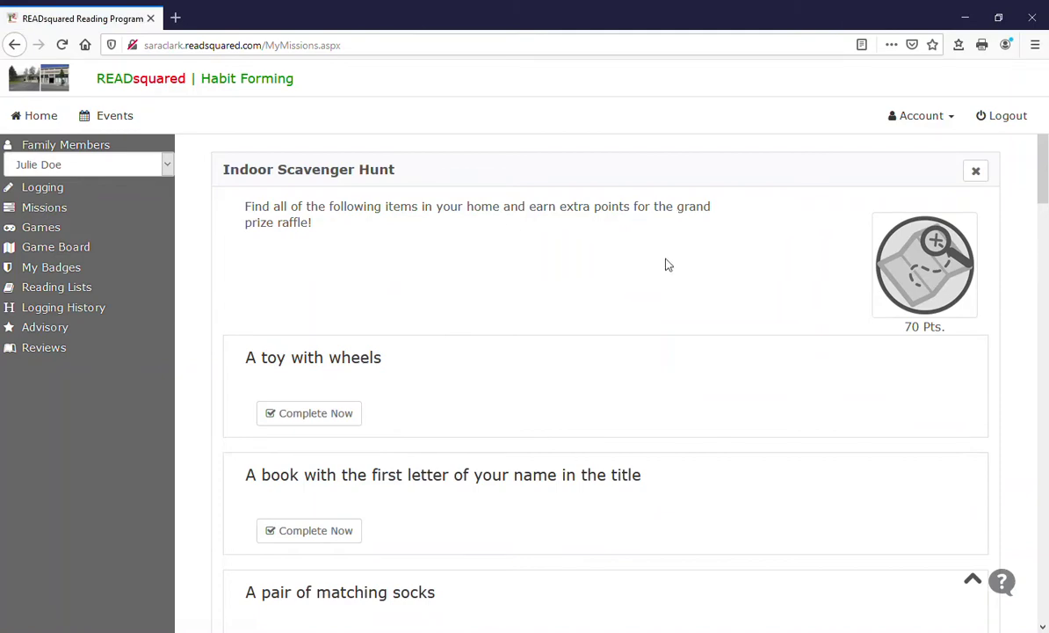
pyautogui.scroll(-2, 665, 264)
pyautogui.scroll(-1, 612, 309)
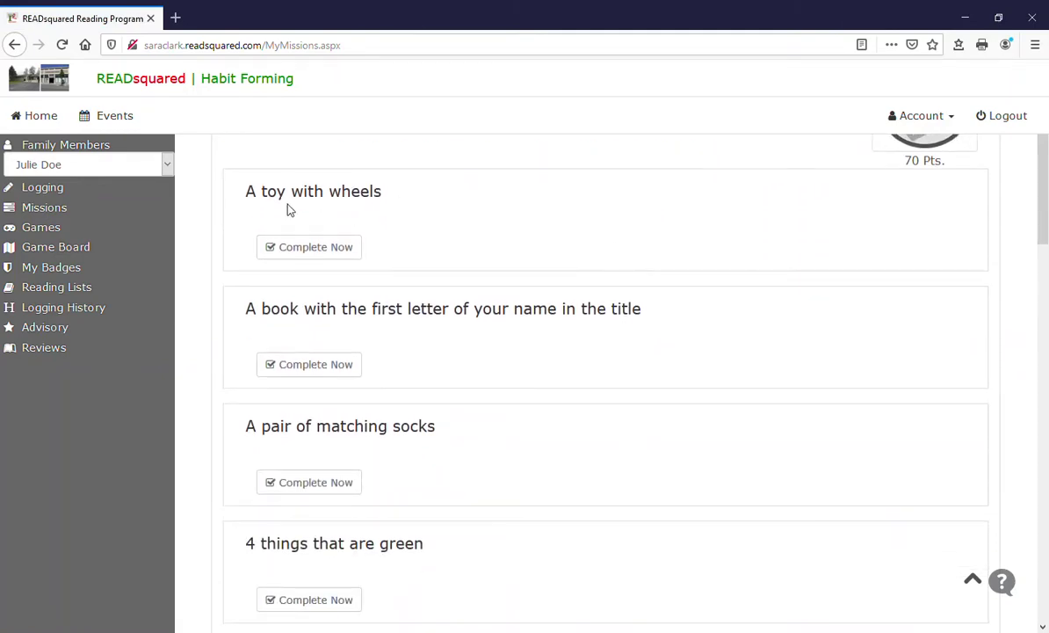
pyautogui.click(310, 249)
pyautogui.click(618, 204)
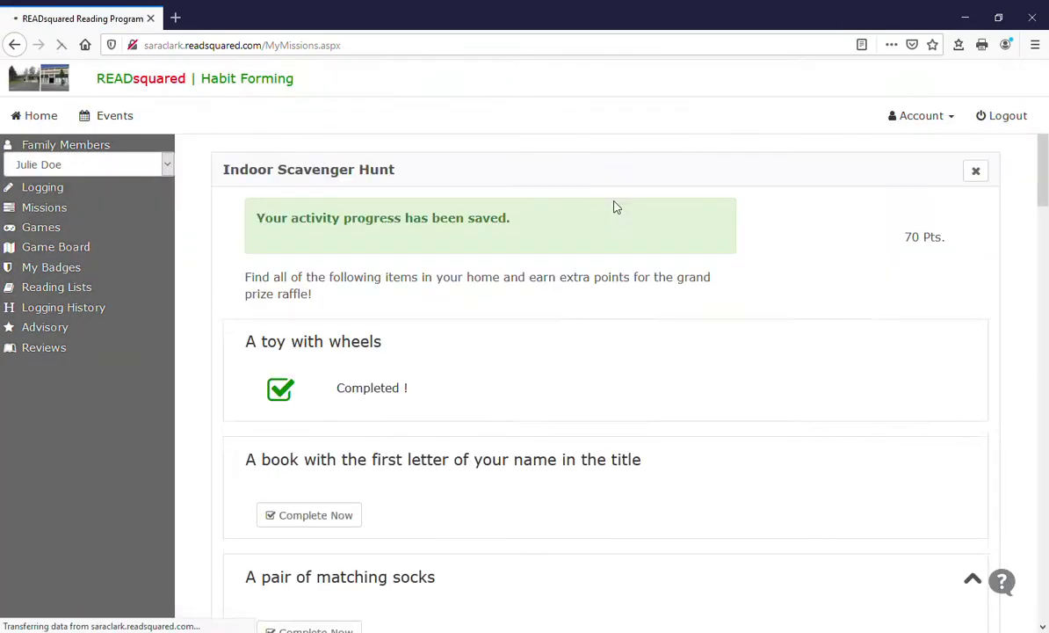
# Complete the first-letter book and 'A pair of matching socks' scavenger hunt items
pyautogui.scroll(-2, 391, 389)
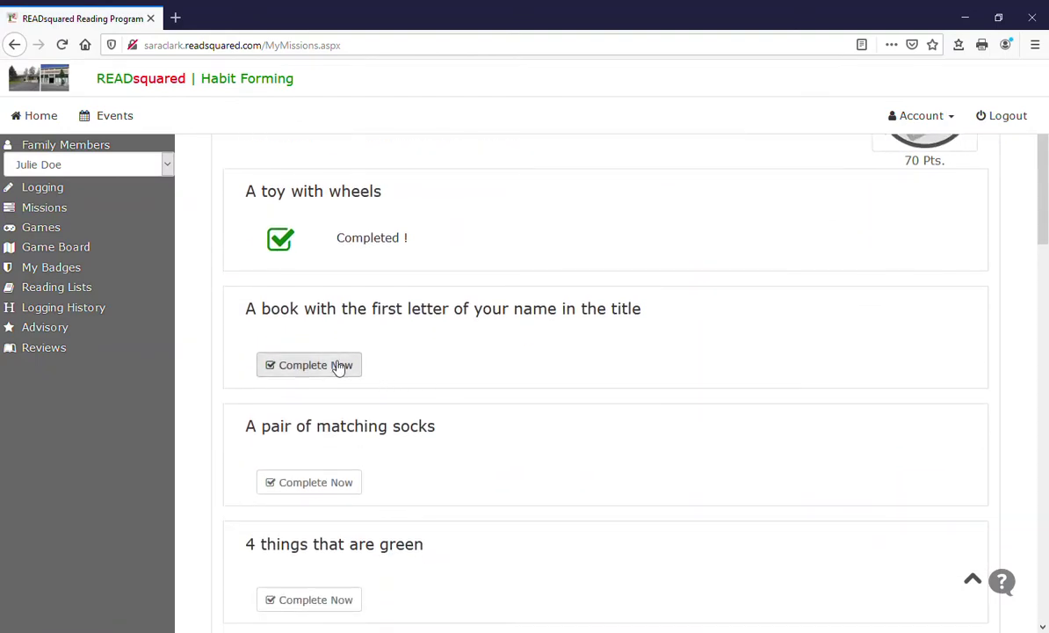
pyautogui.scroll(-1, 343, 369)
pyautogui.scroll(-4, 348, 399)
pyautogui.scroll(-3, 348, 399)
pyautogui.scroll(10, 348, 400)
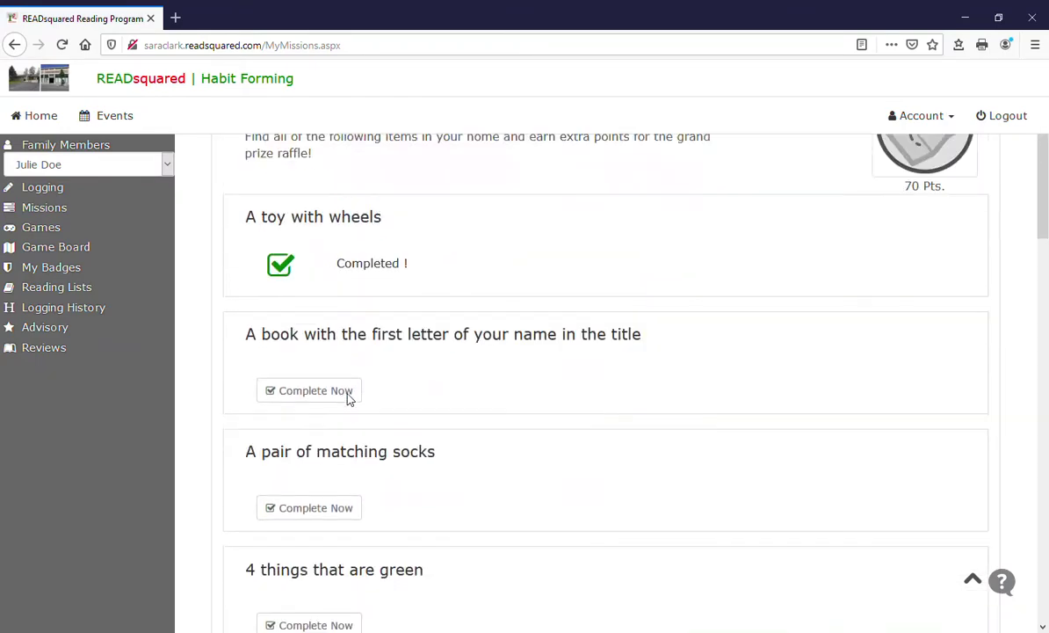
pyautogui.scroll(2, 348, 400)
pyautogui.scroll(-1, 348, 400)
pyautogui.scroll(-1, 348, 398)
pyautogui.click(325, 365)
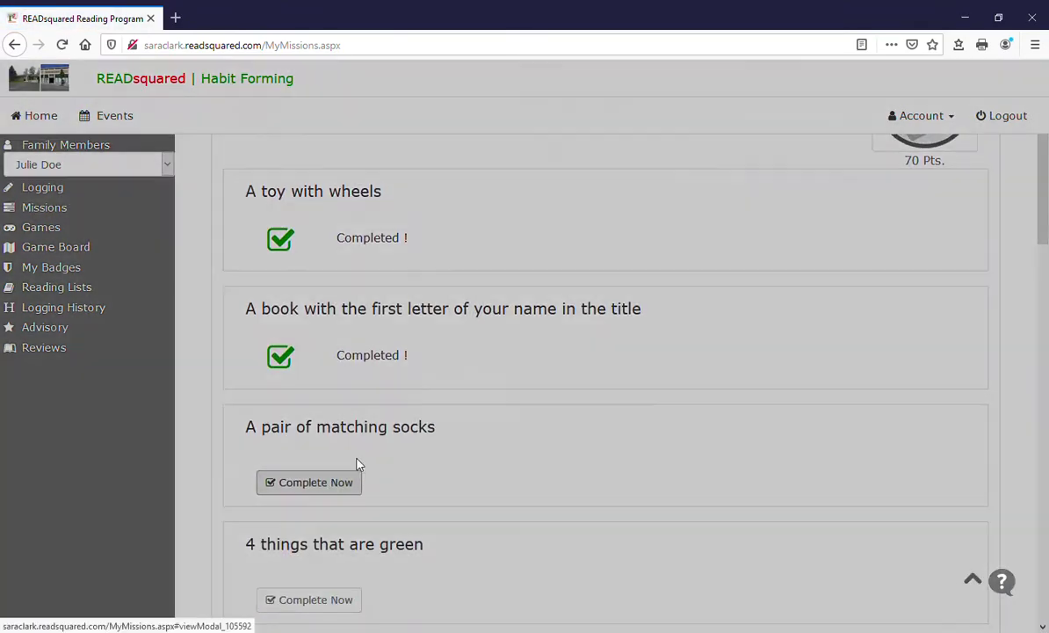
pyautogui.click(349, 479)
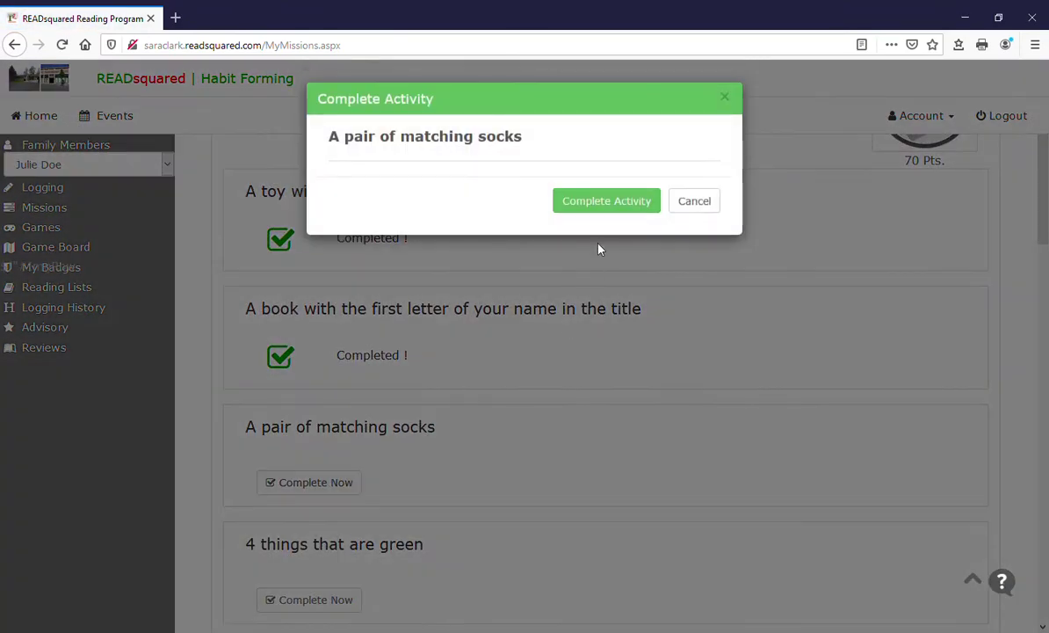
pyautogui.click(615, 200)
# Complete '4 things that are green', 'Something very soft' and 'A toy smaller than your hand'
pyautogui.scroll(-2, 522, 375)
pyautogui.click(325, 430)
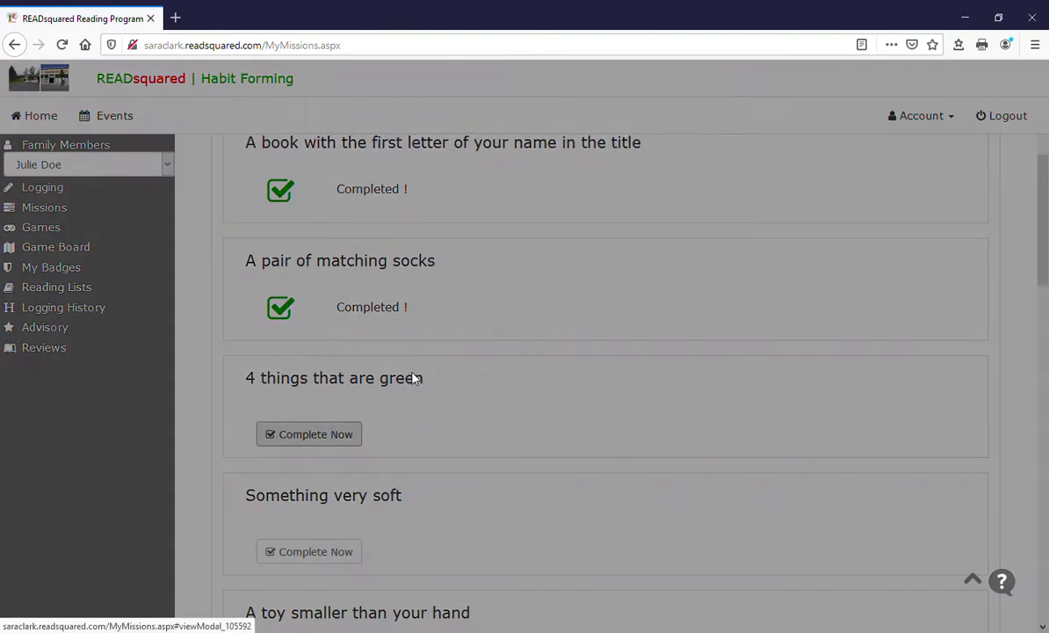
pyautogui.click(618, 201)
pyautogui.scroll(-3, 521, 378)
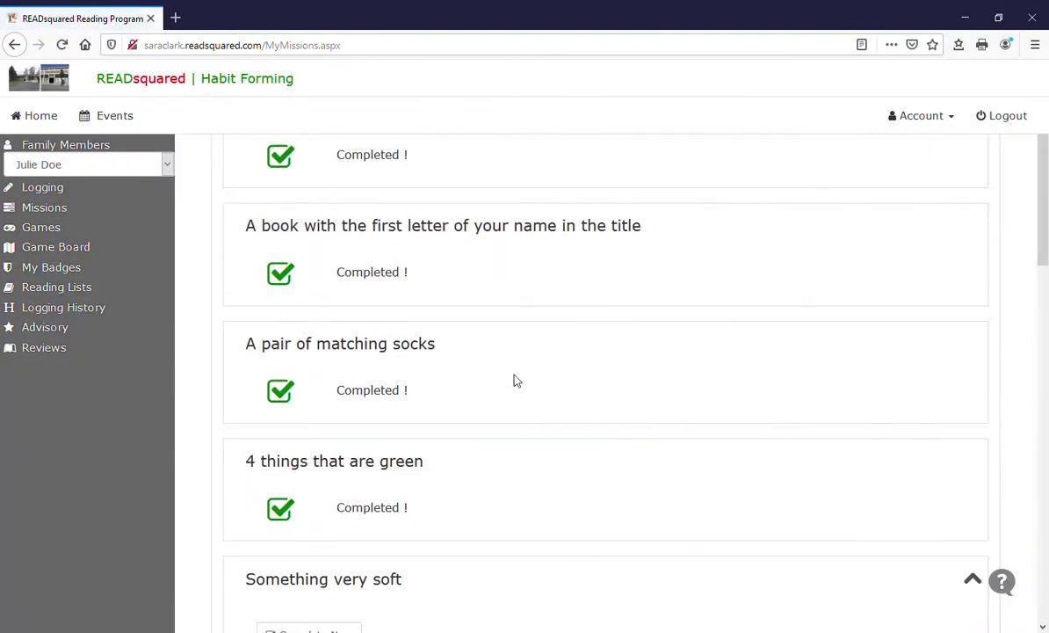
pyautogui.scroll(-2, 515, 377)
pyautogui.scroll(-1, 455, 373)
pyautogui.click(323, 304)
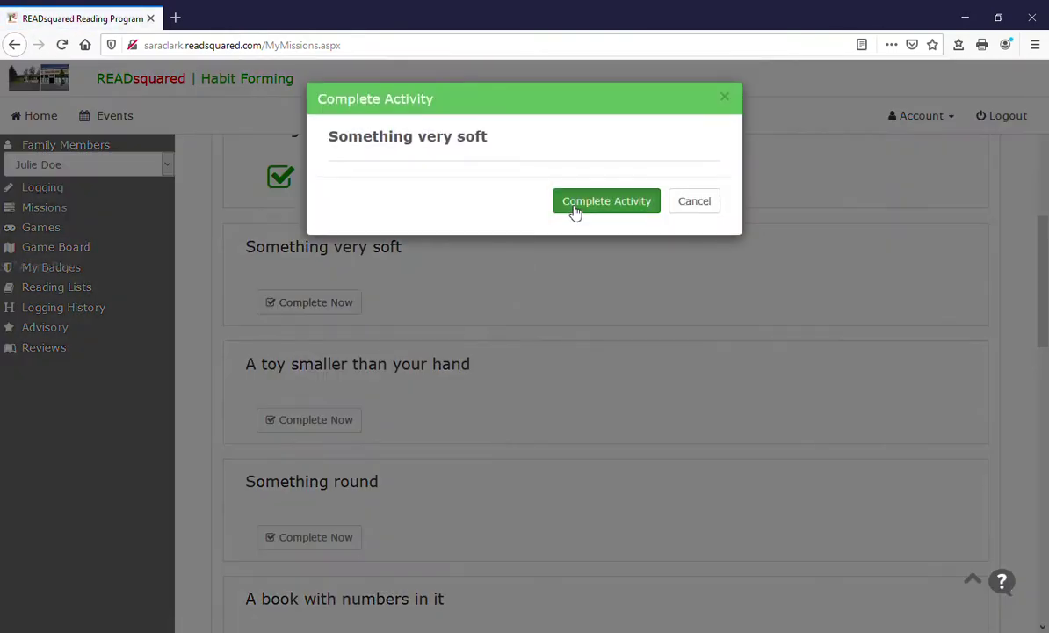
pyautogui.click(579, 204)
pyautogui.scroll(-3, 528, 377)
pyautogui.scroll(-4, 515, 388)
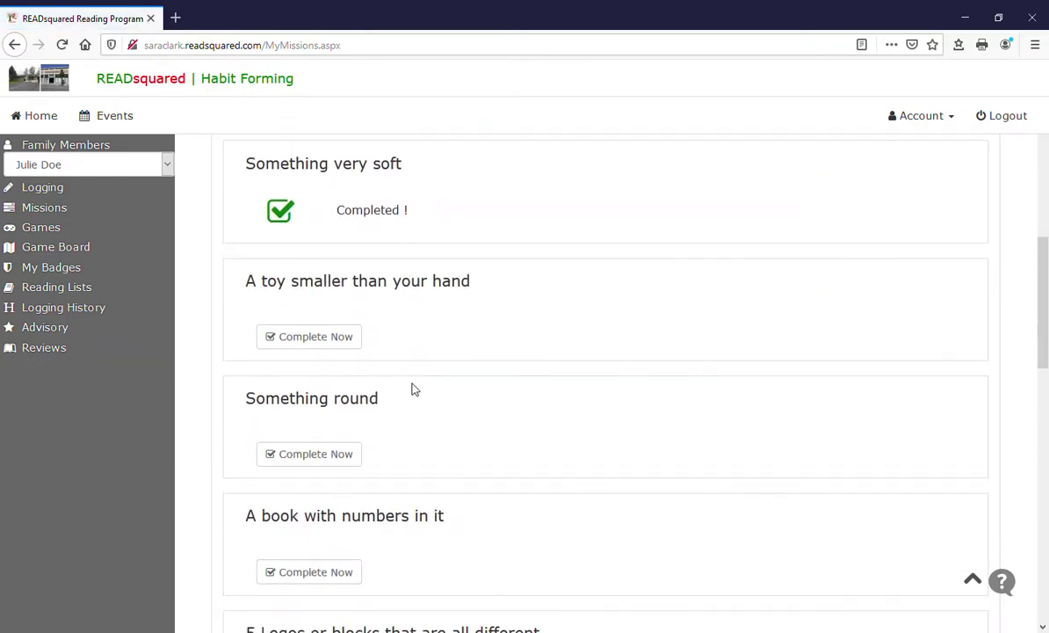
pyautogui.click(352, 343)
pyautogui.click(593, 201)
# Complete 'Something round', 'A book with numbers in it' and the 5 Legos or blocks item
pyautogui.scroll(-5, 545, 351)
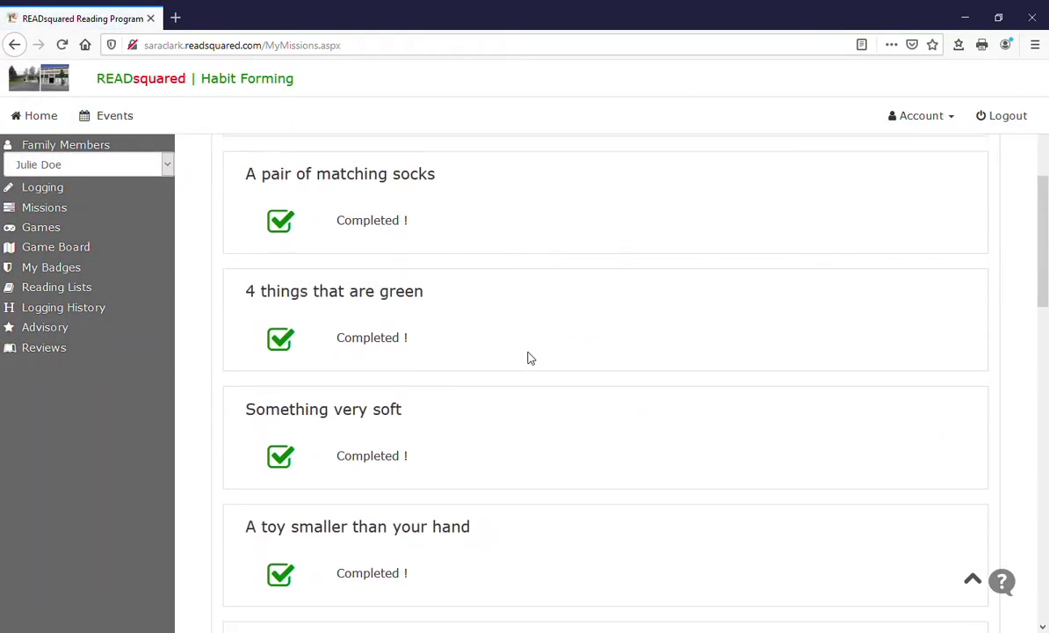
pyautogui.scroll(-4, 474, 362)
pyautogui.click(346, 290)
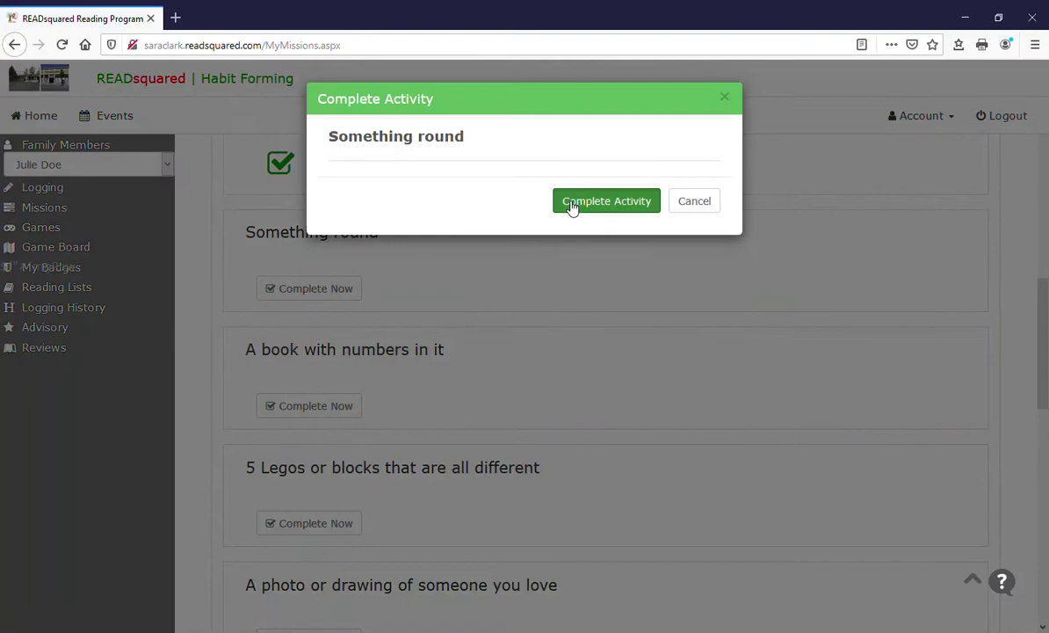
pyautogui.click(572, 203)
pyautogui.scroll(-4, 518, 316)
pyautogui.scroll(-5, 520, 317)
pyautogui.scroll(-1, 522, 312)
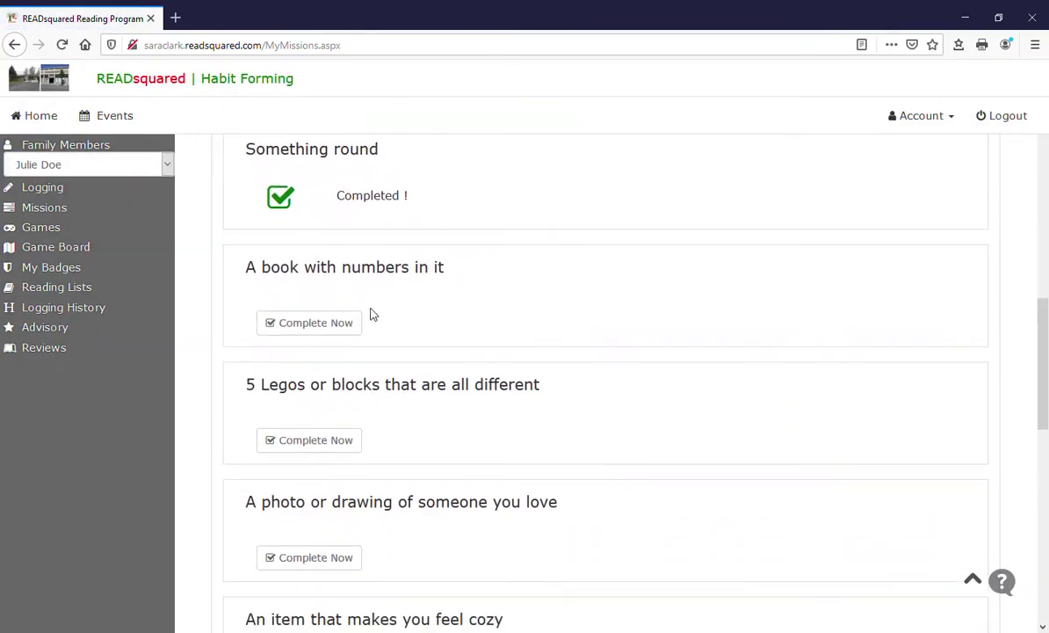
pyautogui.click(352, 321)
pyautogui.click(591, 200)
pyautogui.scroll(-5, 580, 228)
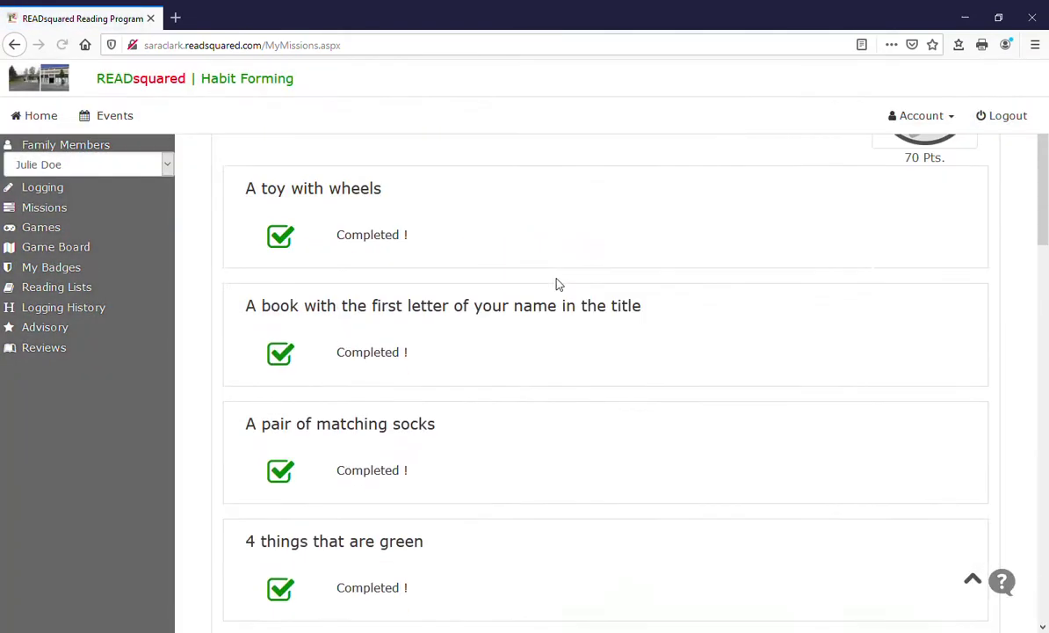
pyautogui.scroll(-5, 549, 290)
pyautogui.scroll(-2, 466, 325)
pyautogui.click(344, 361)
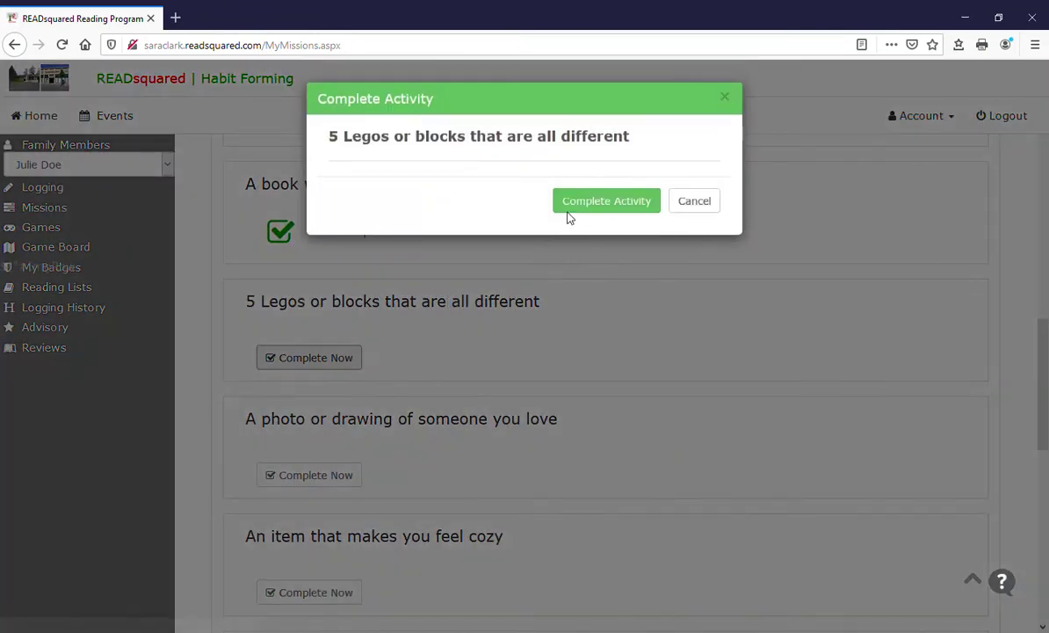
pyautogui.click(582, 206)
# Complete the photo or drawing, cozy item, and toy with 5 different colors
pyautogui.scroll(-5, 544, 347)
pyautogui.scroll(-5, 492, 347)
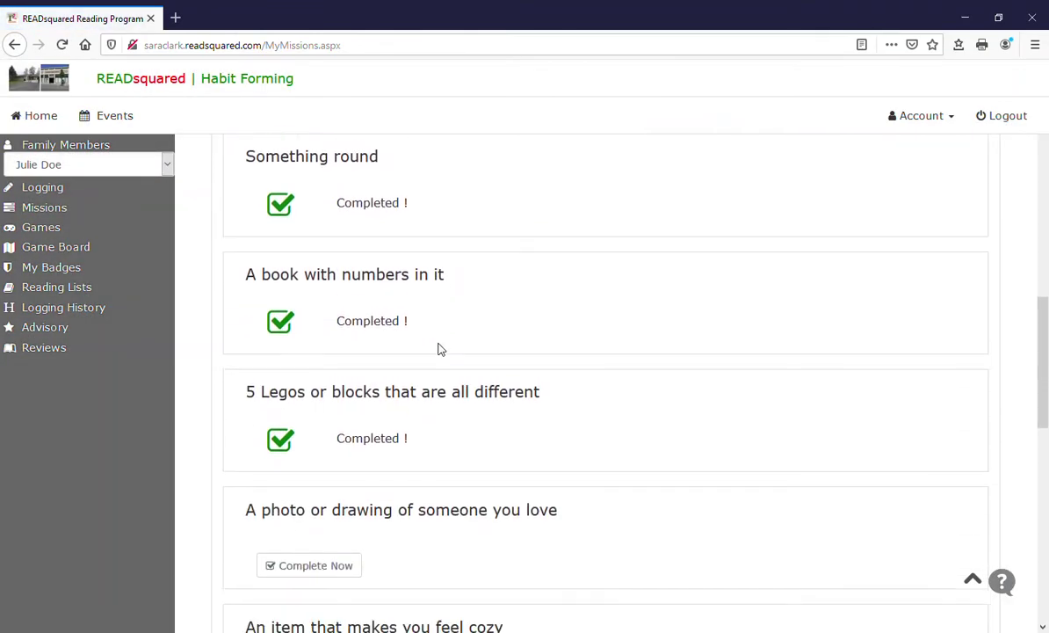
pyautogui.scroll(-2, 396, 369)
pyautogui.click(340, 387)
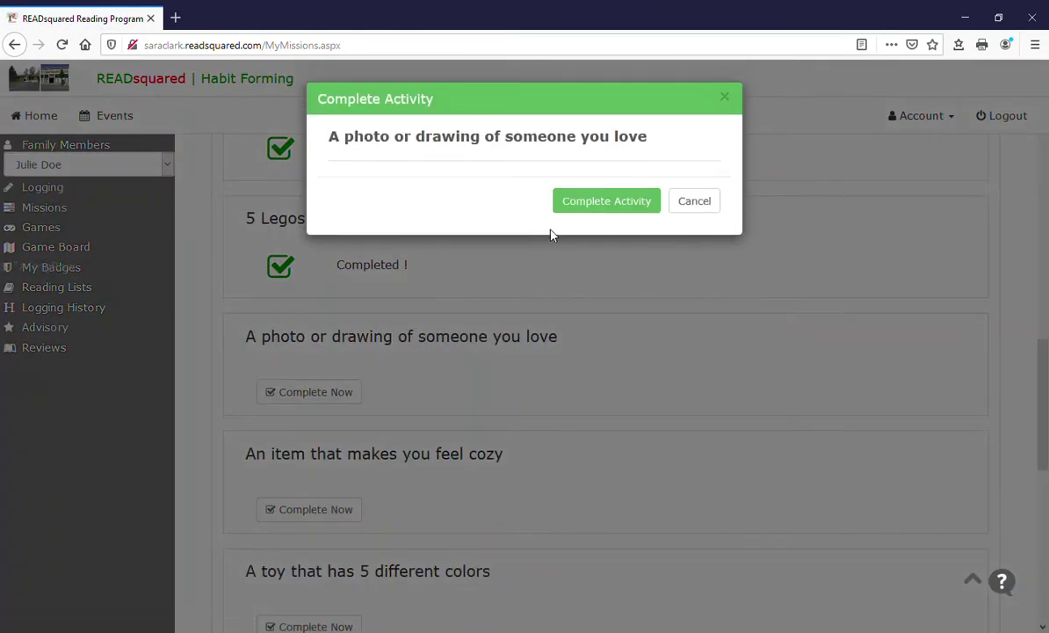
pyautogui.click(591, 203)
pyautogui.scroll(-1, 580, 325)
pyautogui.scroll(-4, 563, 345)
pyautogui.scroll(-4, 569, 299)
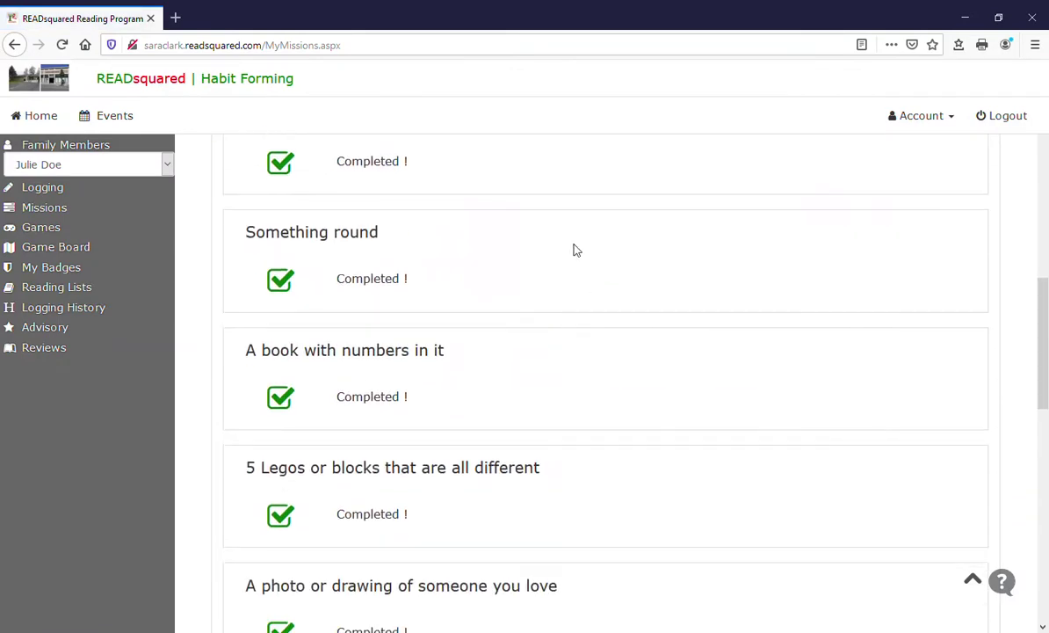
pyautogui.scroll(-2, 475, 378)
pyautogui.scroll(-2, 450, 380)
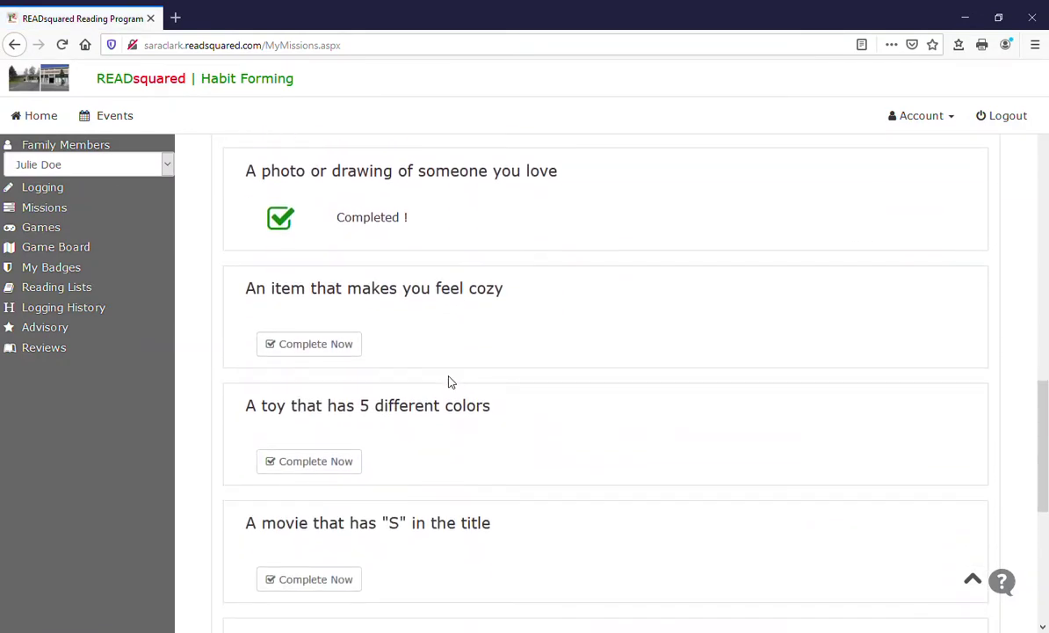
pyautogui.click(334, 347)
pyautogui.click(581, 195)
pyautogui.scroll(-4, 527, 413)
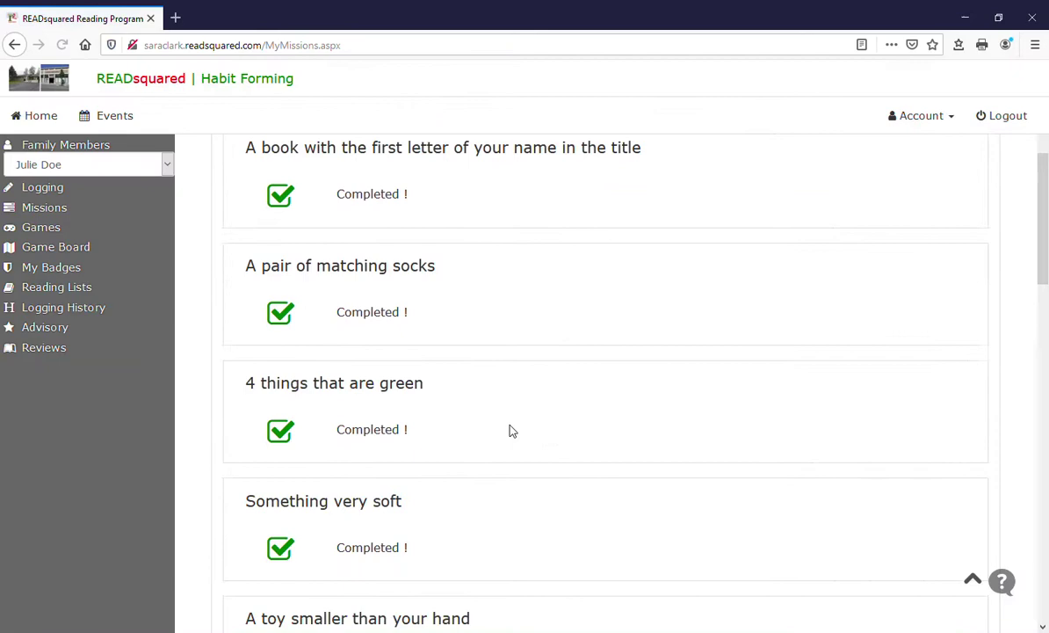
pyautogui.scroll(-5, 501, 430)
pyautogui.scroll(-5, 492, 431)
pyautogui.scroll(-1, 395, 386)
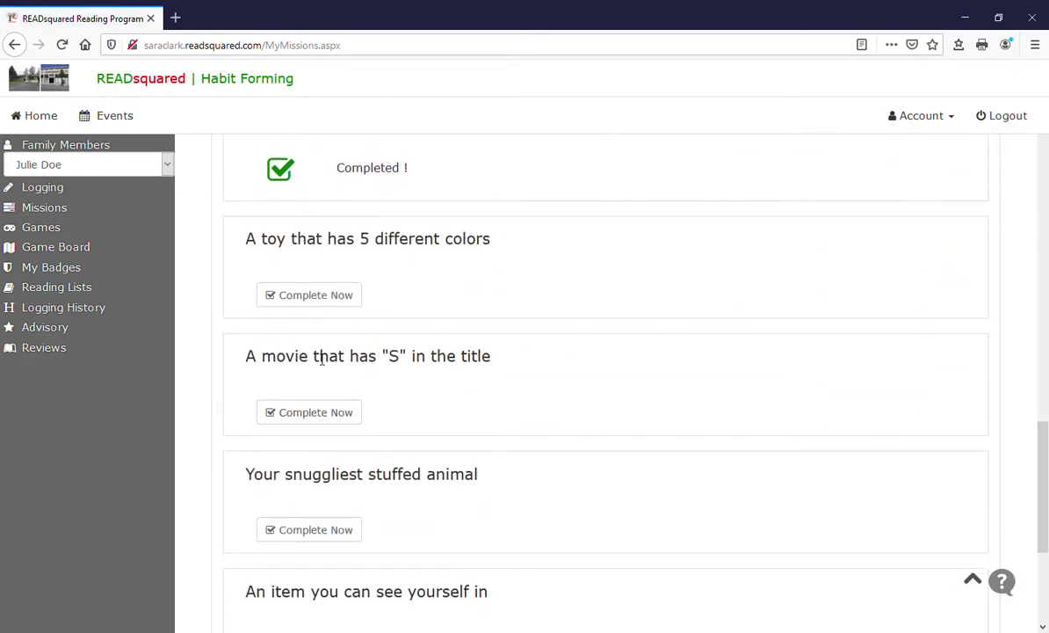
pyautogui.click(310, 296)
pyautogui.click(591, 200)
# Complete the movie with S in the title, snuggliest stuffed animal, and 'An item you can see yourself in'
pyautogui.scroll(-4, 580, 399)
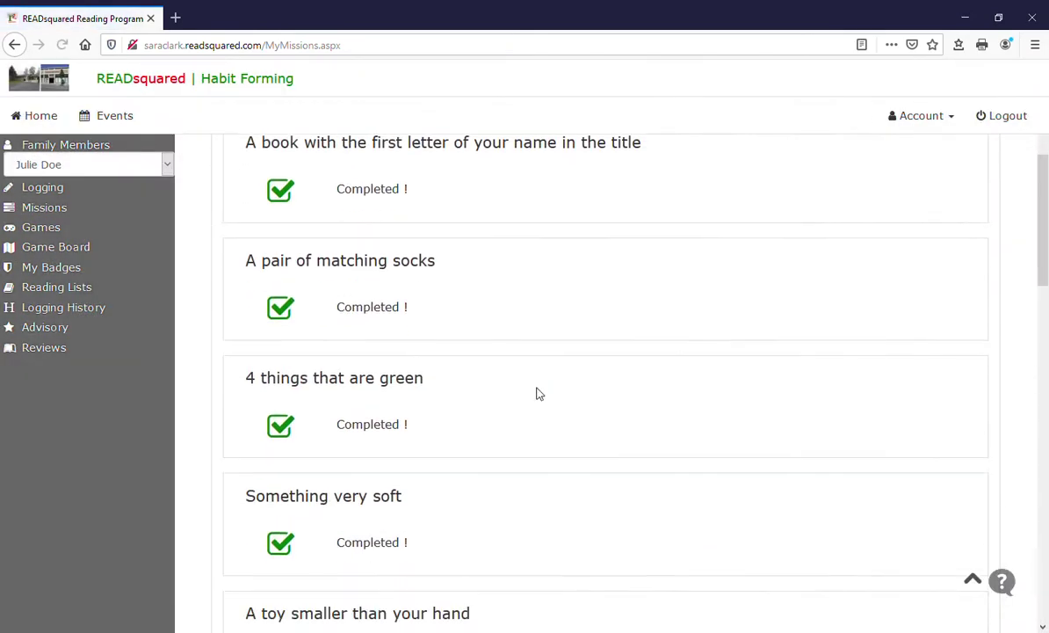
pyautogui.scroll(-5, 527, 395)
pyautogui.scroll(-4, 507, 398)
pyautogui.scroll(-3, 497, 383)
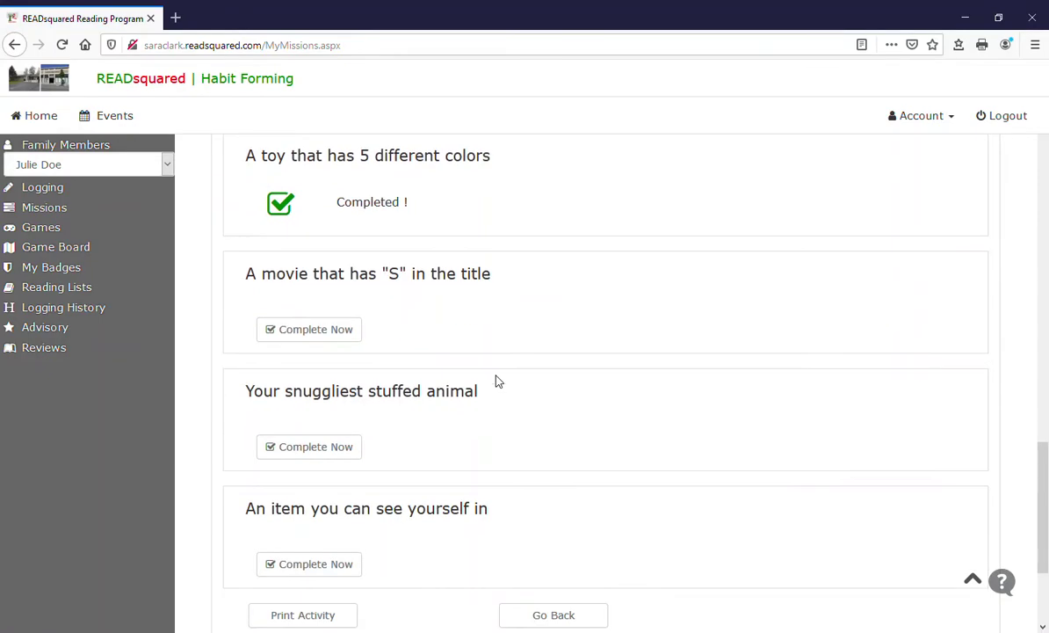
pyautogui.click(342, 327)
pyautogui.click(618, 201)
pyautogui.scroll(-2, 546, 324)
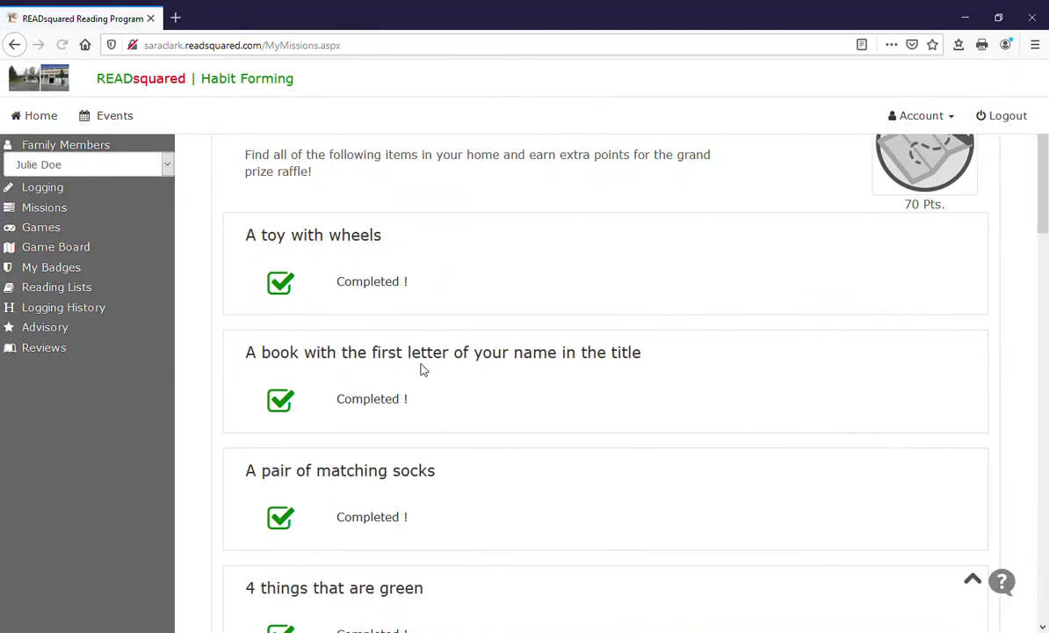
pyautogui.scroll(-5, 425, 366)
pyautogui.scroll(-4, 423, 365)
pyautogui.scroll(-4, 429, 365)
pyautogui.scroll(-2, 429, 366)
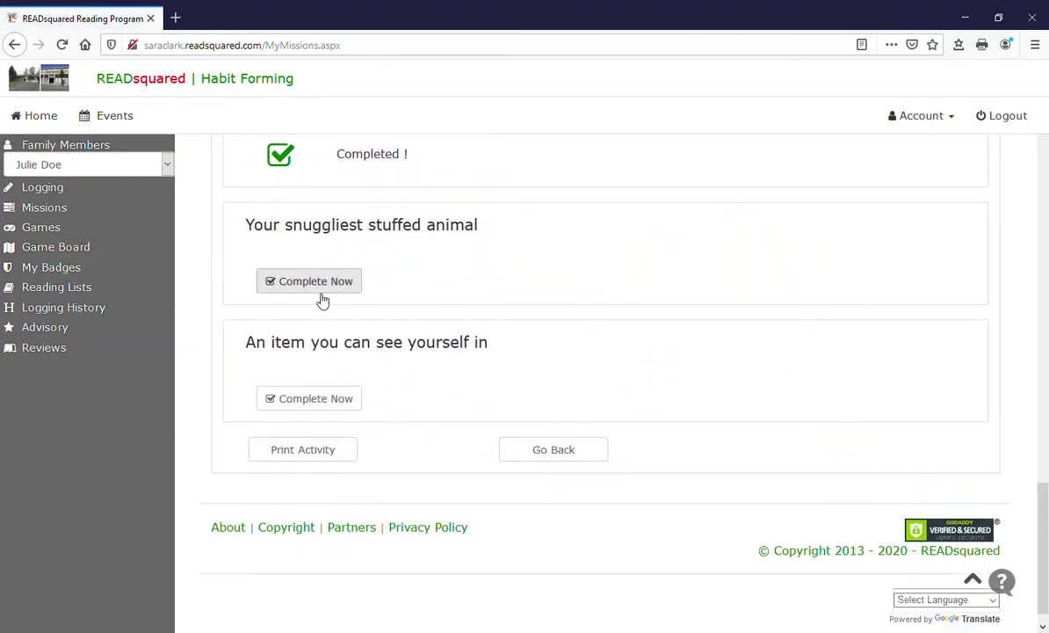
pyautogui.click(321, 283)
pyautogui.click(590, 207)
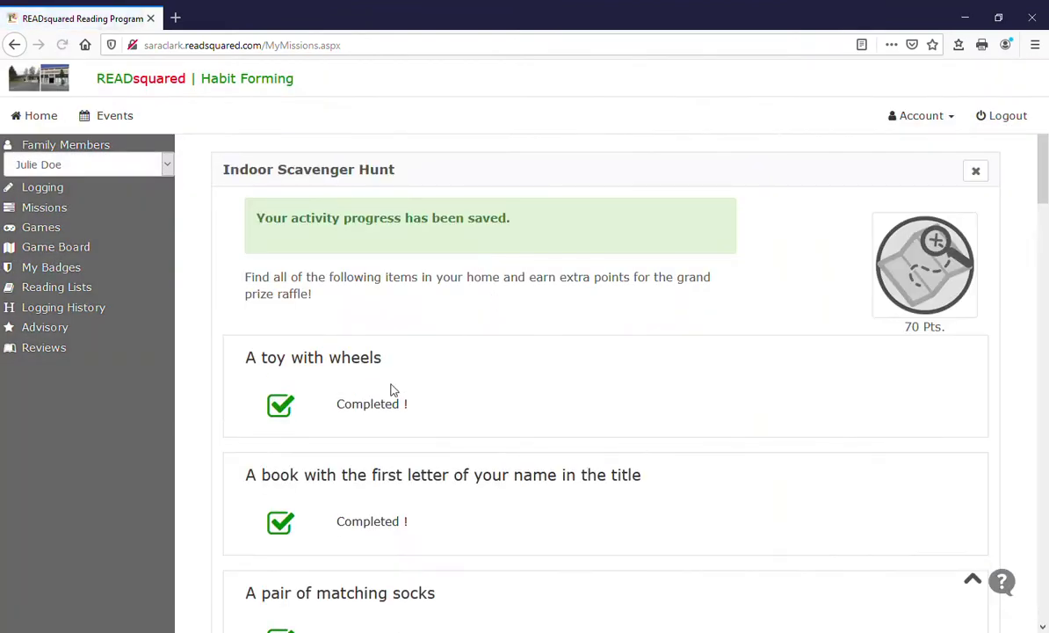
pyautogui.scroll(-5, 396, 395)
pyautogui.scroll(-5, 408, 402)
pyautogui.scroll(-3, 396, 370)
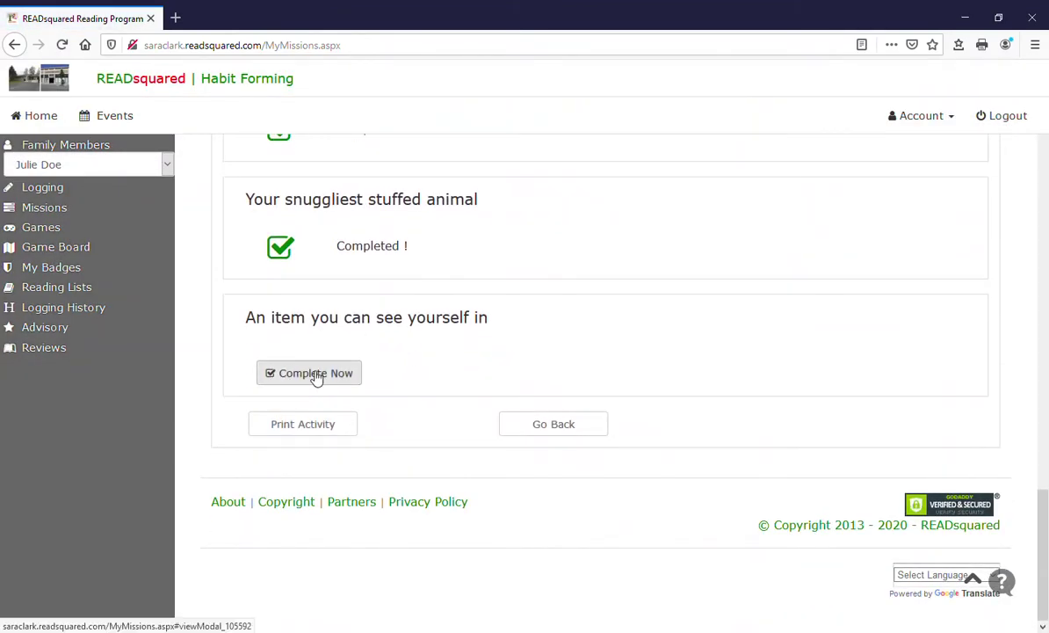
pyautogui.click(346, 372)
pyautogui.click(604, 207)
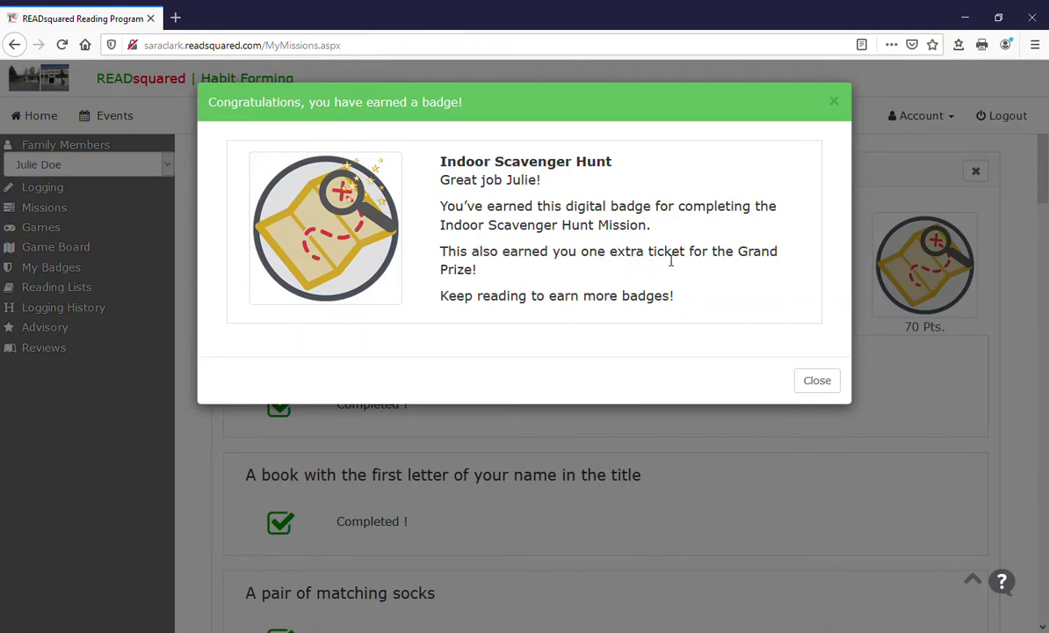
# Close the Indoor Scavenger Hunt badge message and review the saved, completed items
pyautogui.click(817, 381)
pyautogui.scroll(-2, 513, 349)
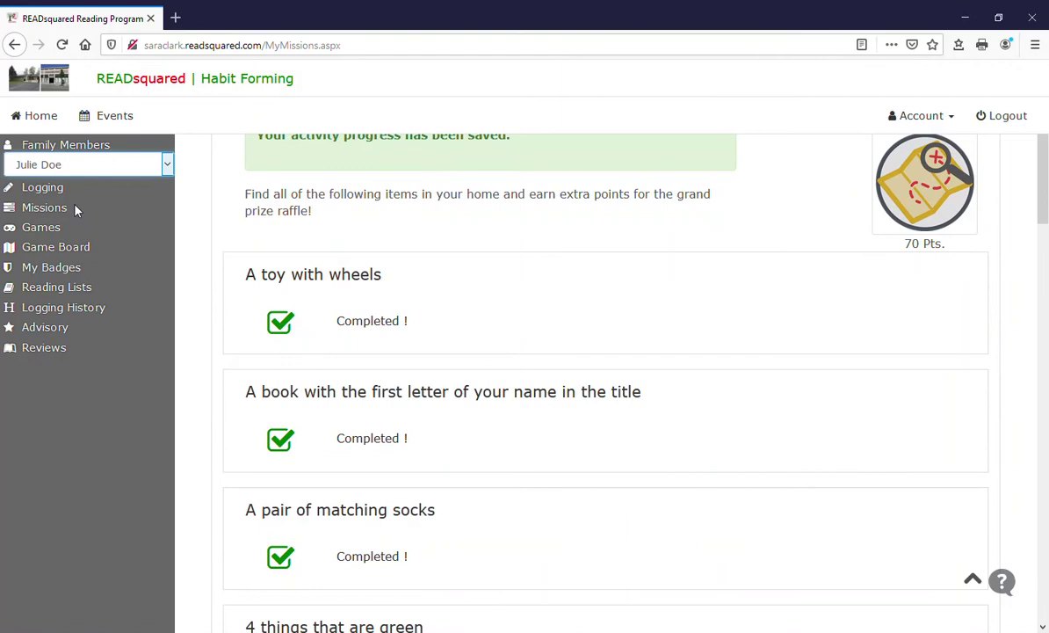
# Switch to the other family member and show their Logging page with 25 Things To Do This Summer
pyautogui.press('Down')
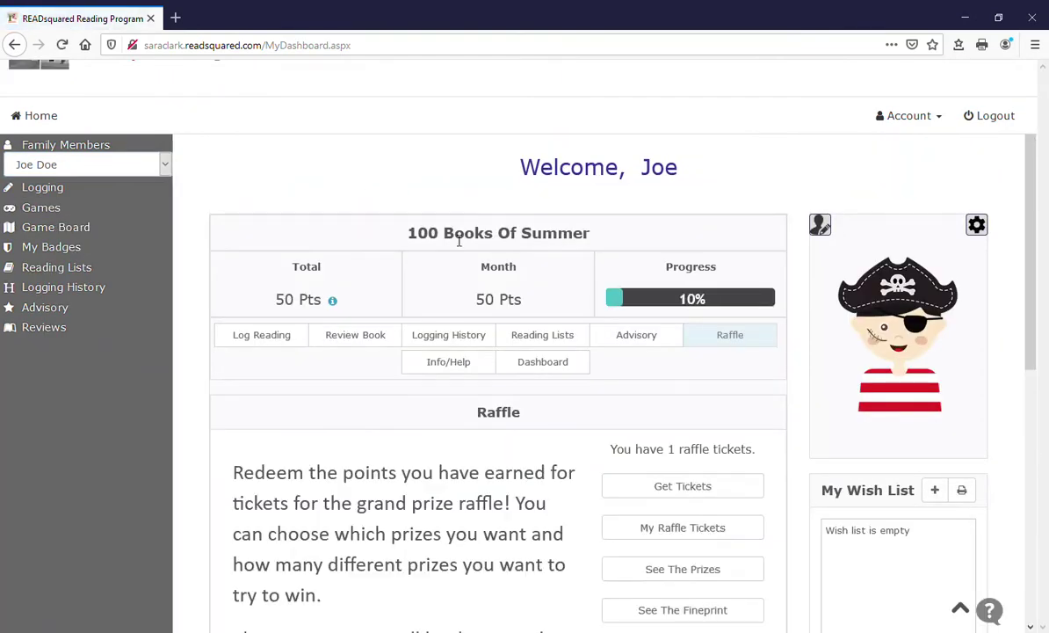
pyautogui.click(55, 191)
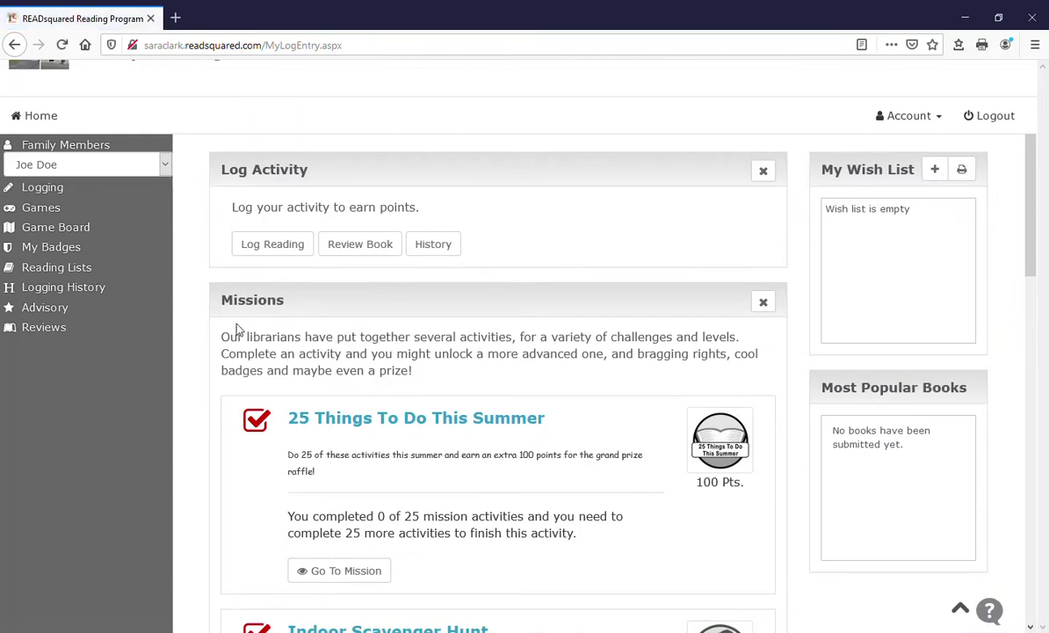
pyautogui.scroll(-3, 475, 346)
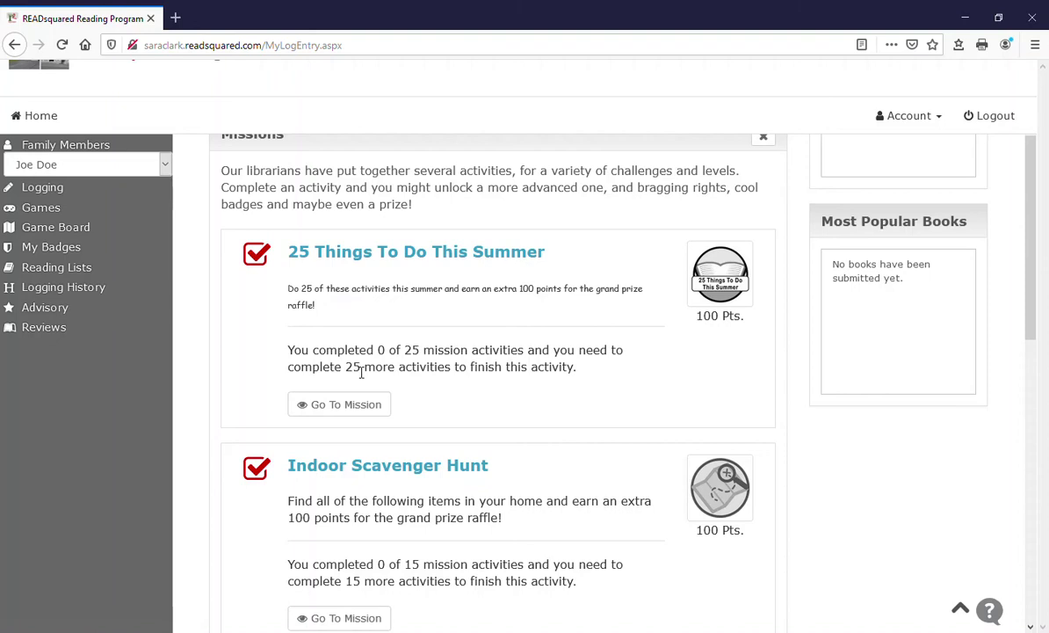
# Open 25 Things To Do This Summer and browse its tasks down to 'Read as much as possible'
pyautogui.click(330, 406)
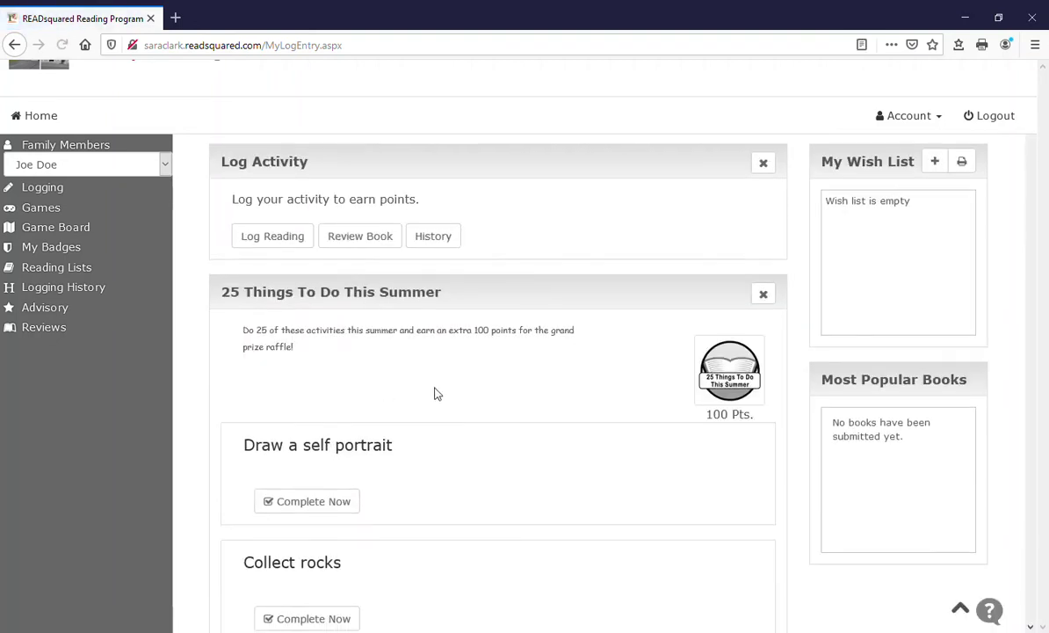
pyautogui.scroll(-5, 434, 393)
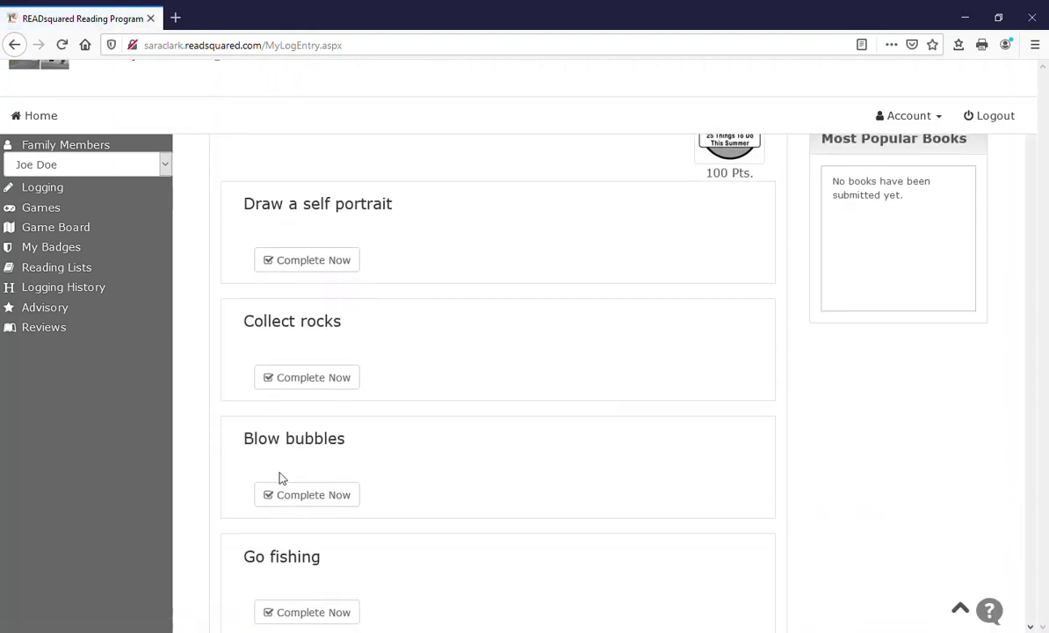
pyautogui.scroll(4, 356, 351)
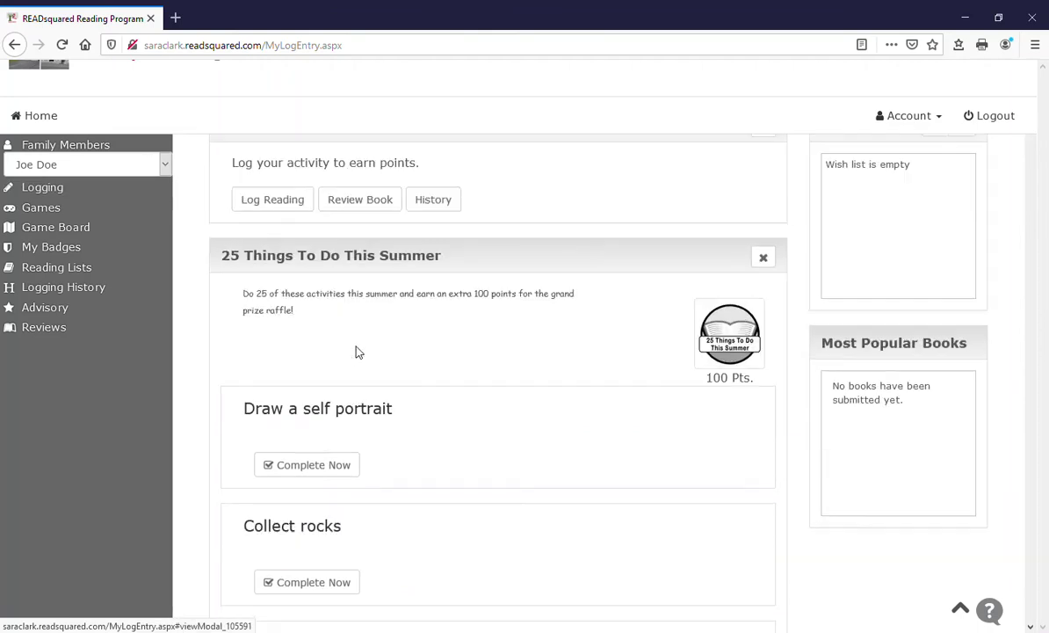
pyautogui.scroll(1, 357, 352)
pyautogui.scroll(-7, 508, 414)
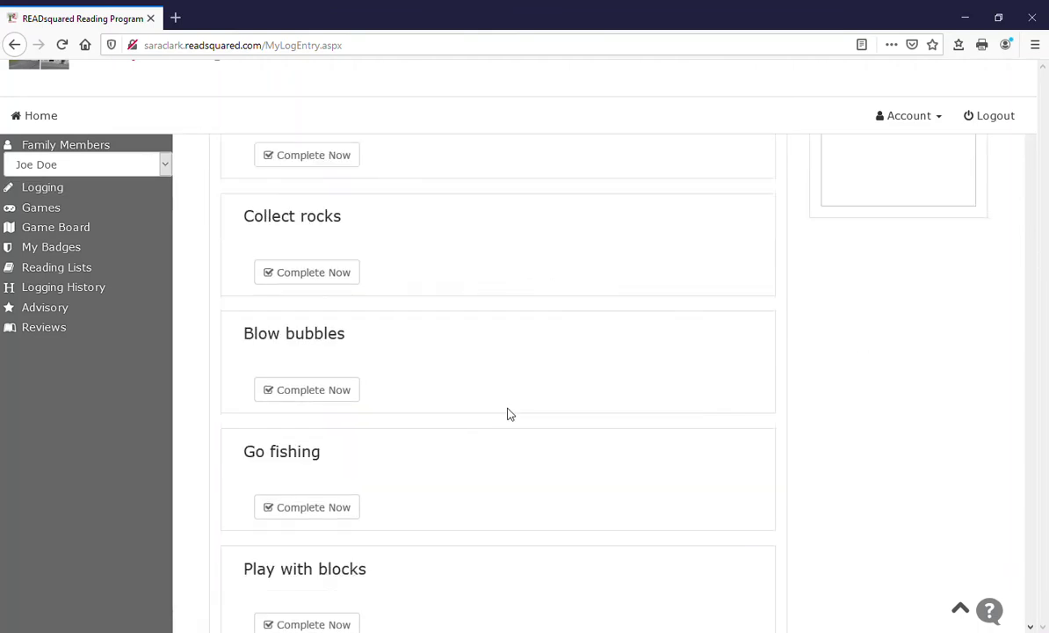
pyautogui.scroll(-12, 505, 414)
pyautogui.scroll(-12, 475, 417)
pyautogui.scroll(-12, 444, 415)
pyautogui.scroll(-12, 438, 415)
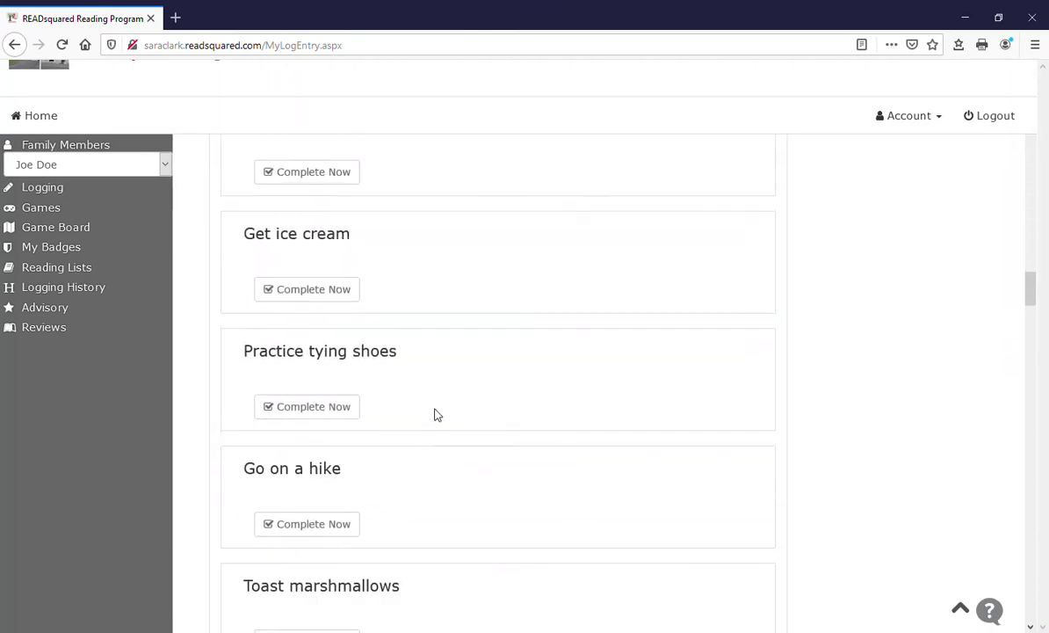
pyautogui.scroll(-12, 435, 415)
pyautogui.scroll(-12, 435, 414)
pyautogui.scroll(-12, 436, 415)
pyautogui.scroll(-12, 436, 413)
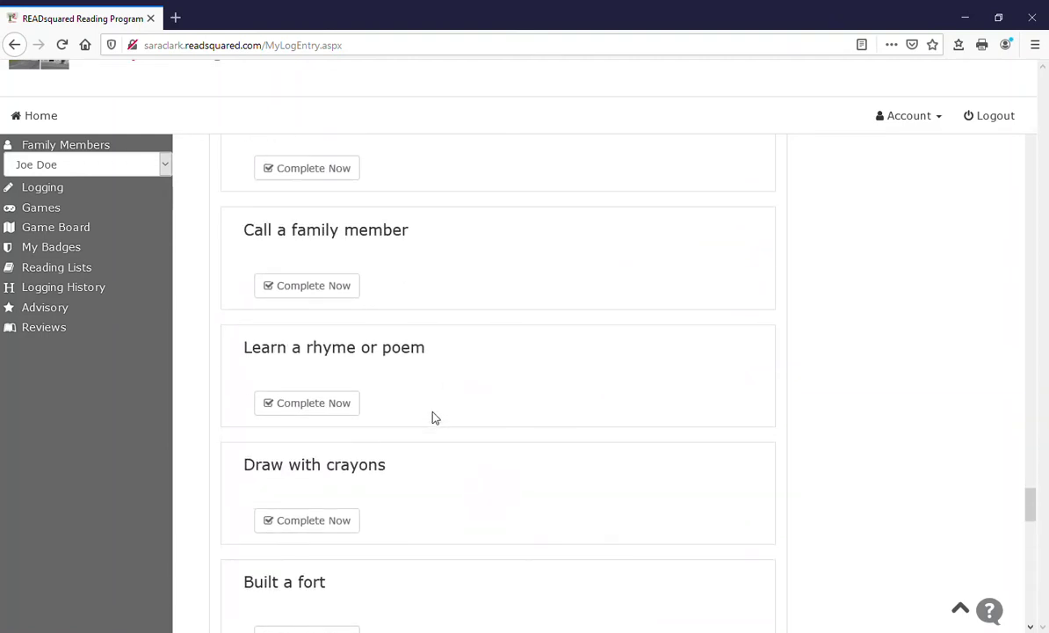
pyautogui.scroll(-12, 431, 417)
pyautogui.scroll(-10, 431, 416)
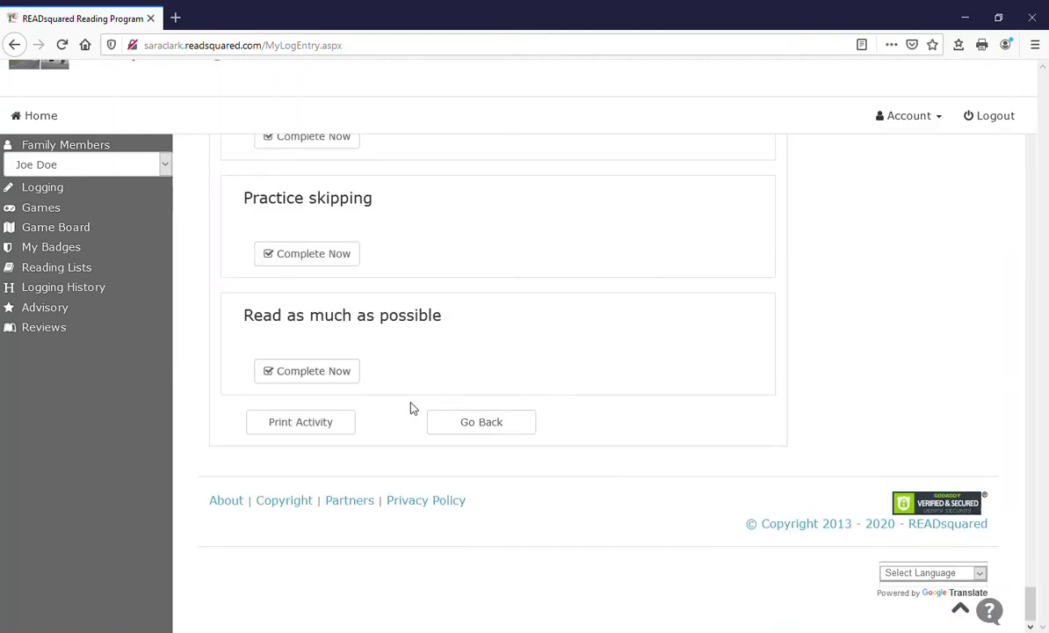
# Return to the mission list and scroll down to Virtual Storytimes
pyautogui.click(465, 431)
pyautogui.scroll(-3, 404, 404)
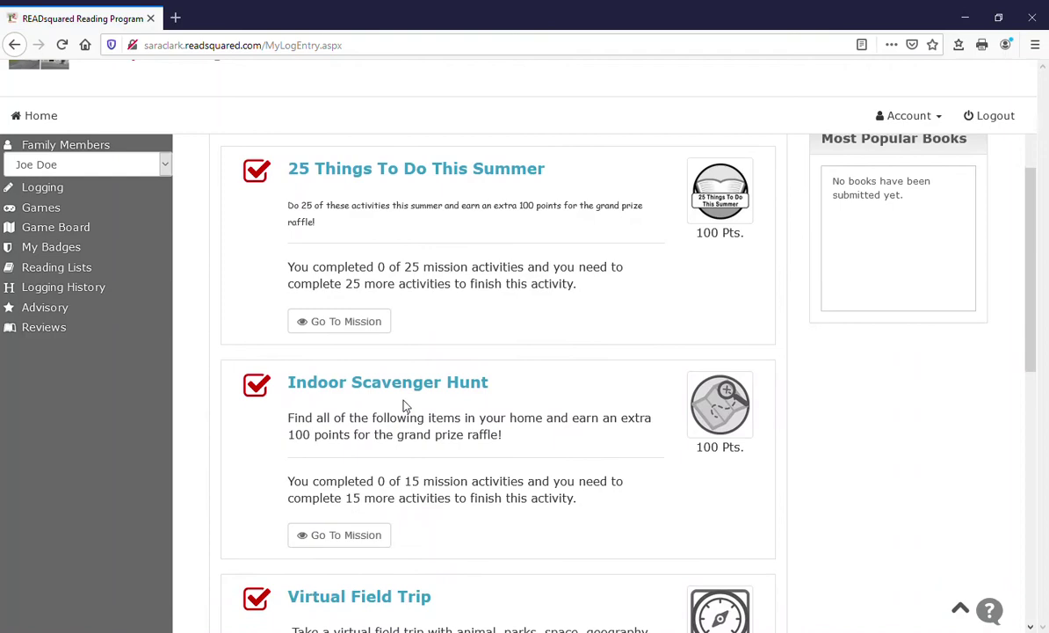
pyautogui.scroll(-3, 387, 427)
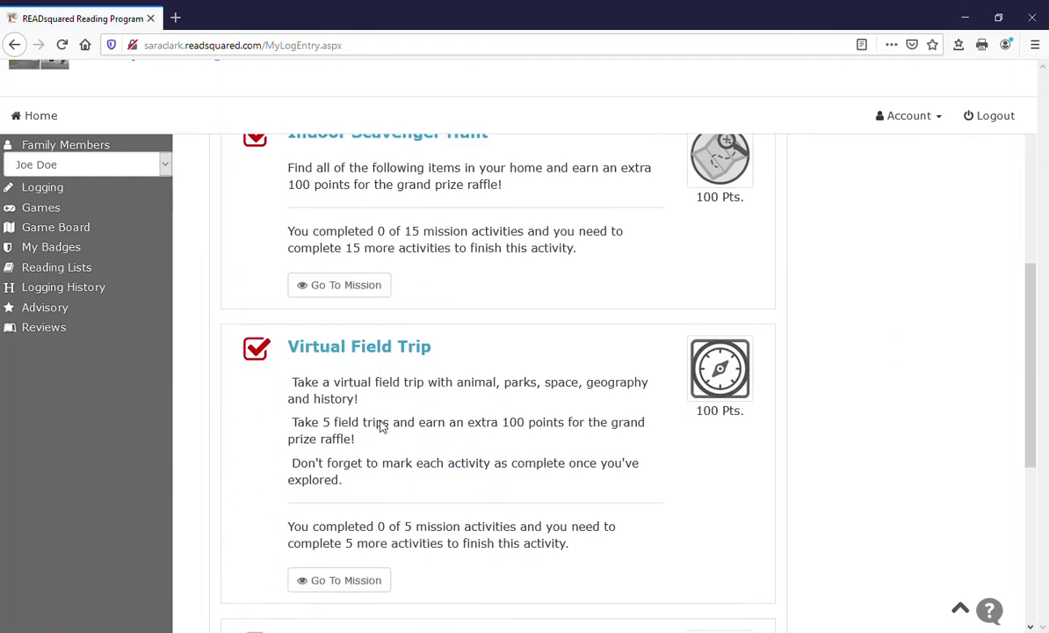
pyautogui.scroll(-1, 382, 427)
pyautogui.scroll(-2, 382, 426)
pyautogui.scroll(-2, 386, 417)
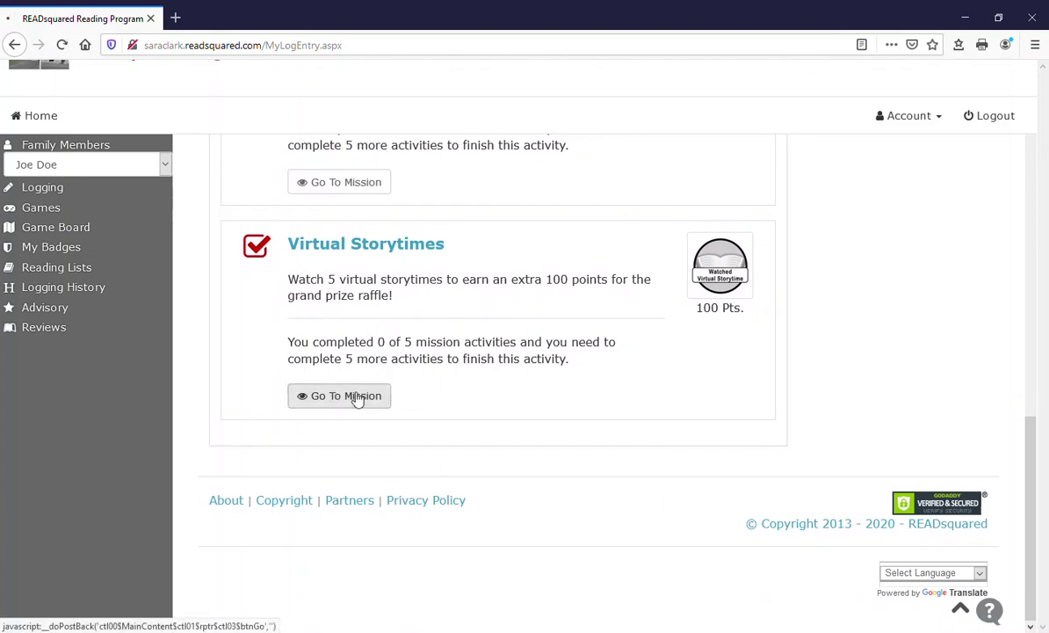
# Look through the Virtual Storytimes videos, then return to the mission list
pyautogui.click(357, 400)
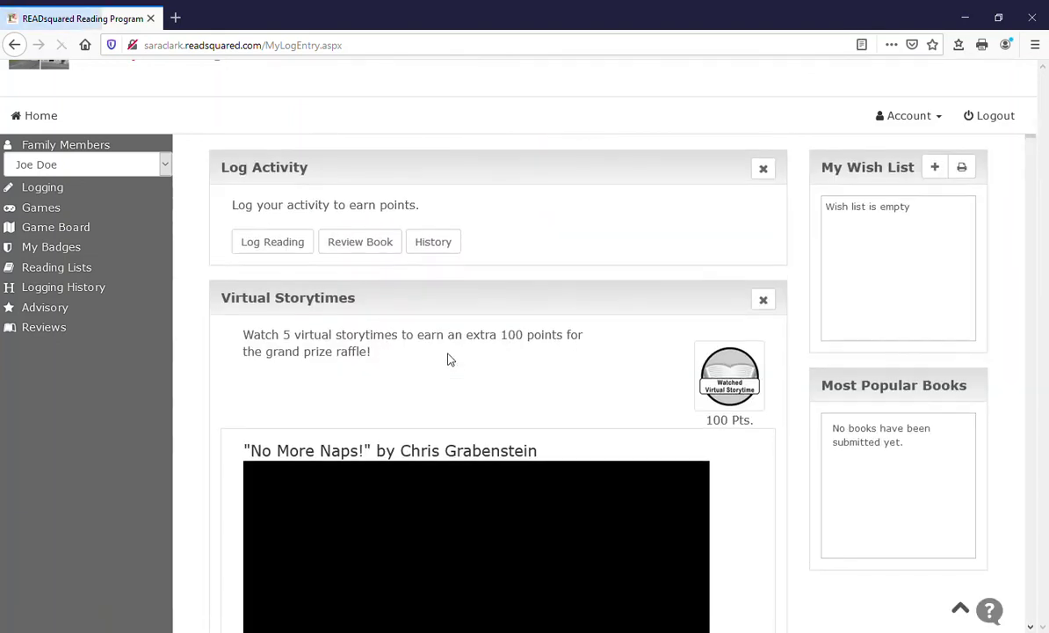
pyautogui.scroll(-2, 450, 359)
pyautogui.scroll(-2, 447, 356)
pyautogui.scroll(-3, 450, 360)
pyautogui.scroll(-6, 452, 358)
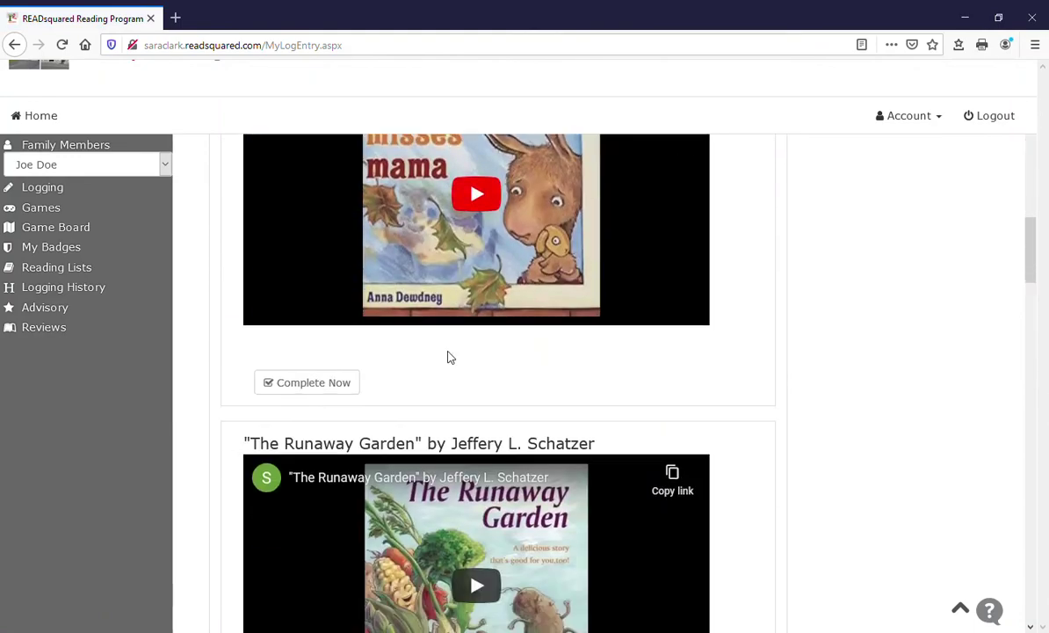
pyautogui.scroll(-4, 447, 356)
pyautogui.scroll(-2, 450, 357)
pyautogui.scroll(-2, 455, 359)
pyautogui.scroll(-3, 454, 358)
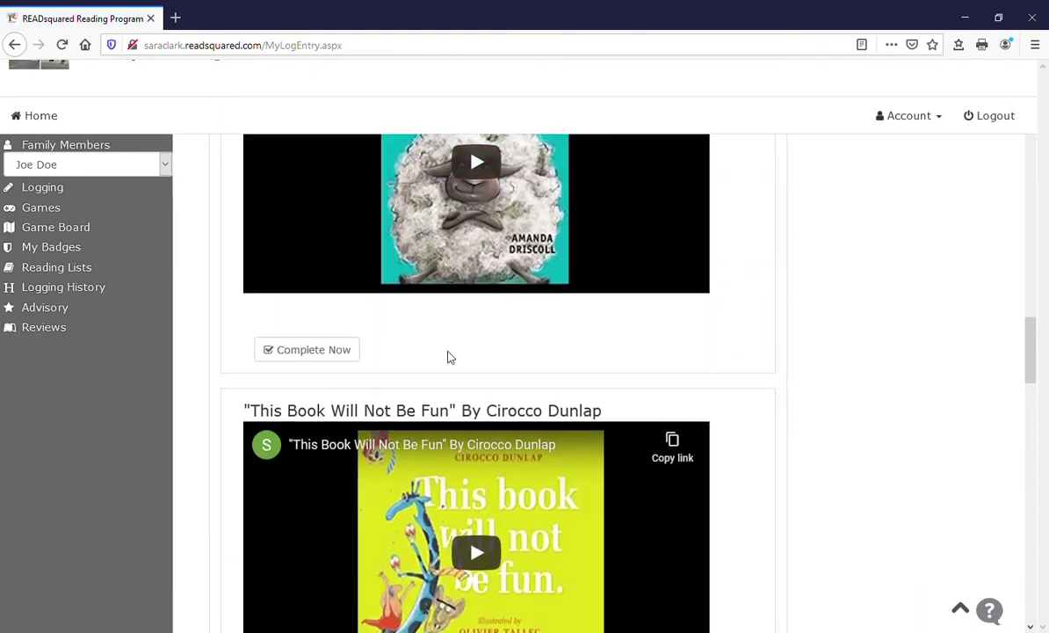
pyautogui.scroll(-2, 453, 358)
pyautogui.scroll(-3, 453, 358)
pyautogui.scroll(-7, 454, 358)
pyautogui.scroll(-5, 454, 357)
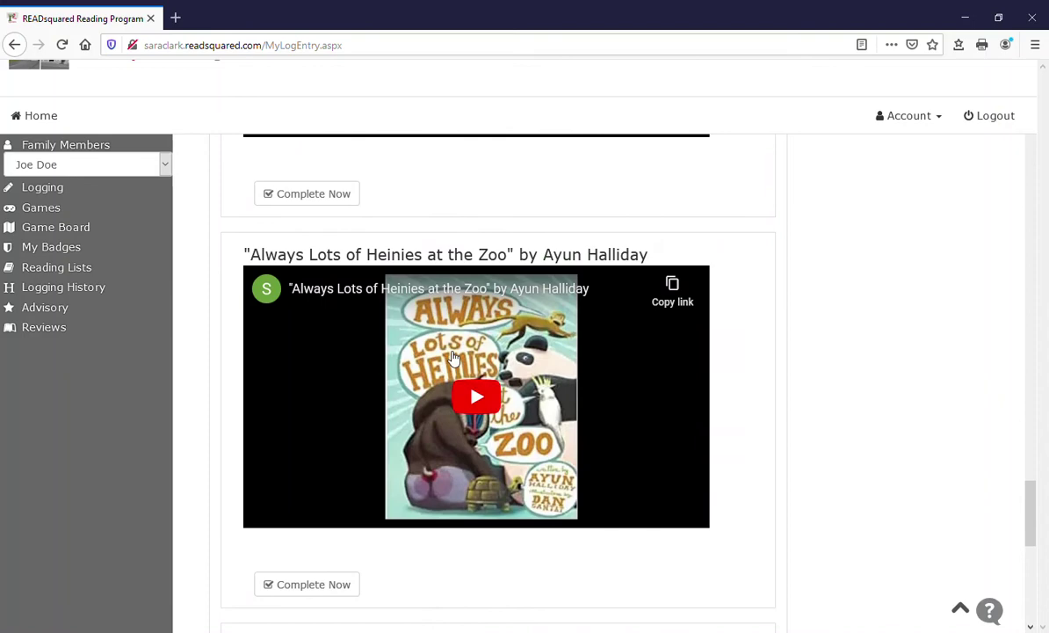
pyautogui.scroll(-7, 450, 356)
pyautogui.click(512, 422)
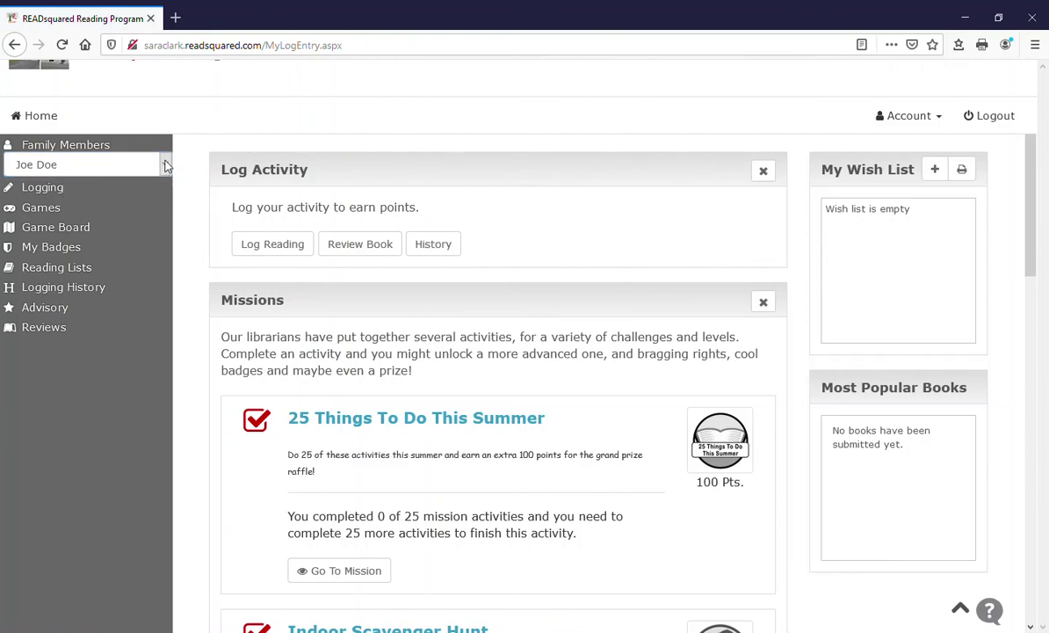
# Open the 'Send us a message' feedback box from the bottom-right help button
pyautogui.scroll(-5, 377, 408)
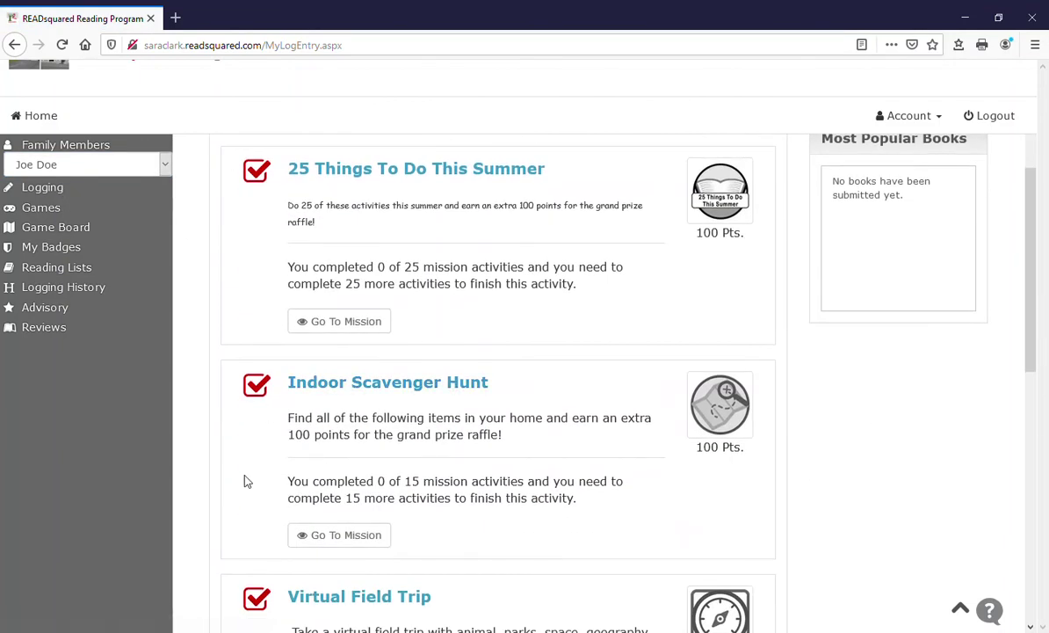
pyautogui.scroll(5, 544, 376)
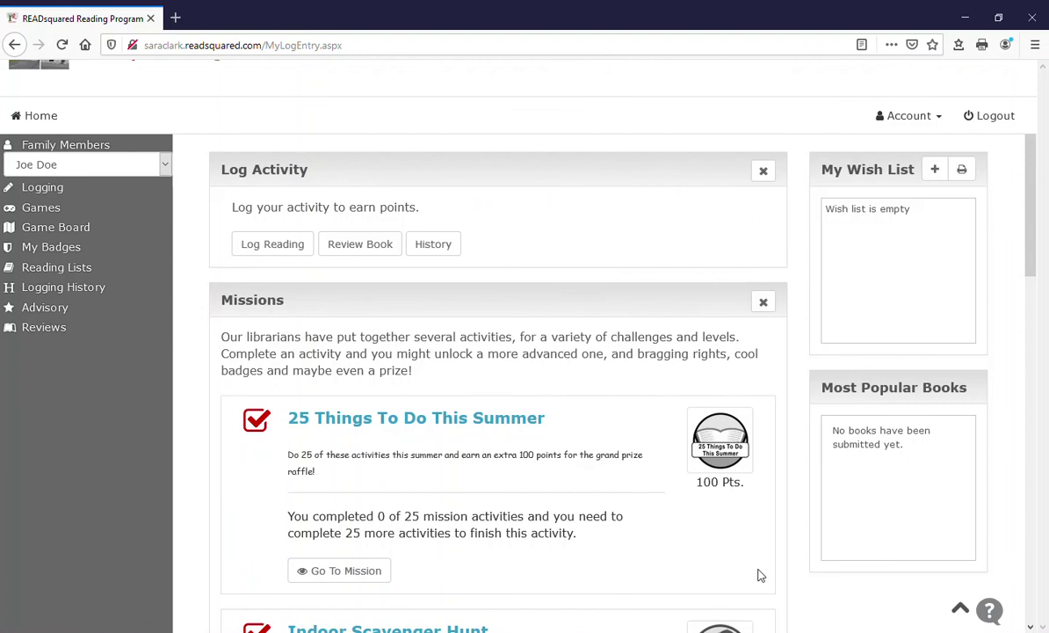
pyautogui.click(990, 610)
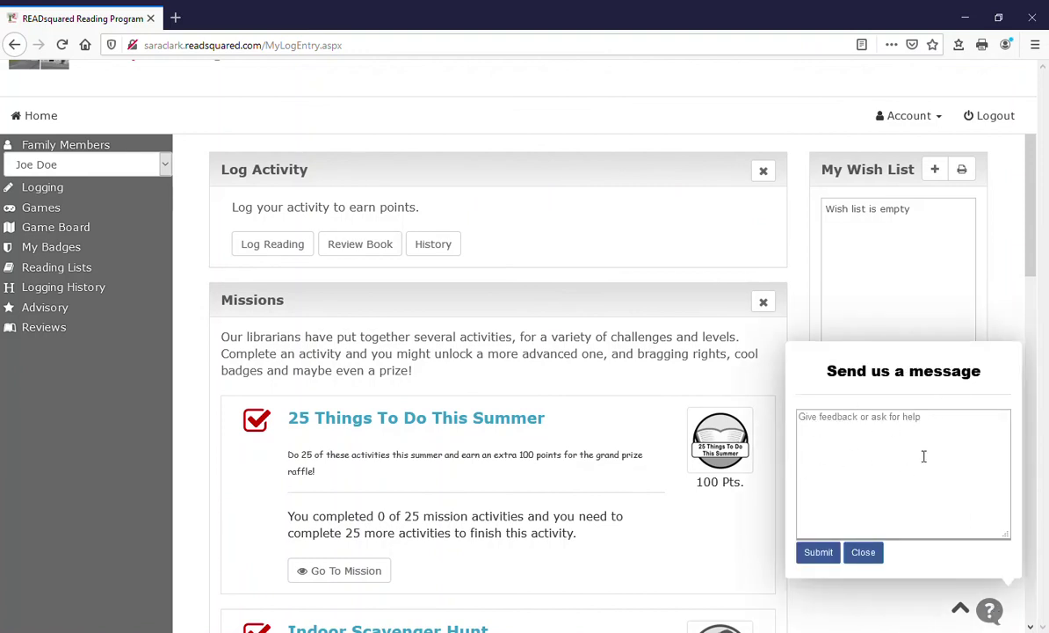